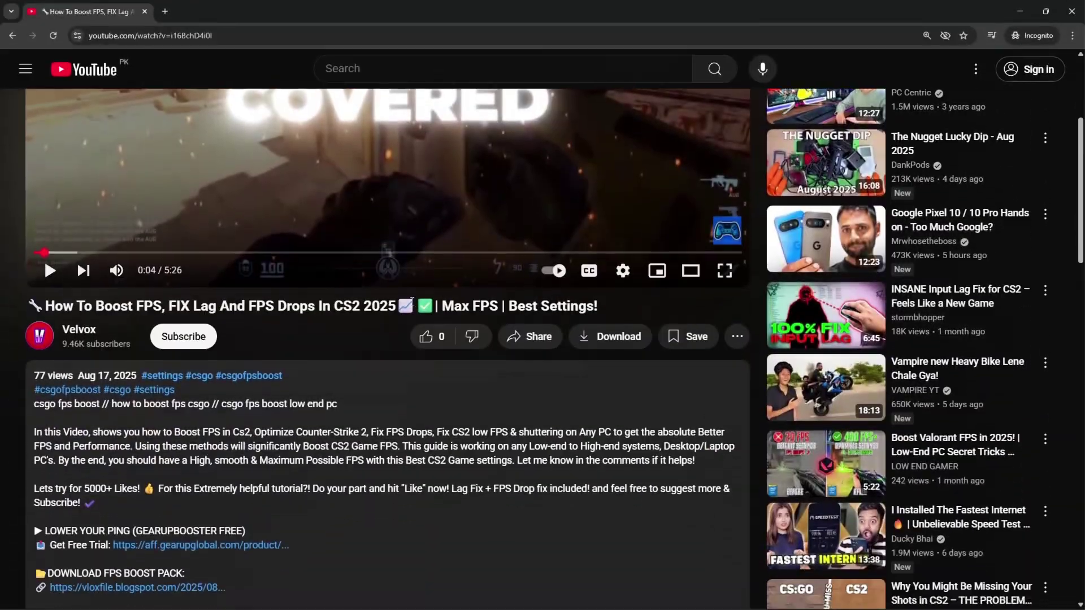
- Switch to the GearUP booster and view the Shooting category of its games list
{"action": "scroll", "coordinate": [222, 364], "scroll_direction": "down", "scroll_amount": 3}
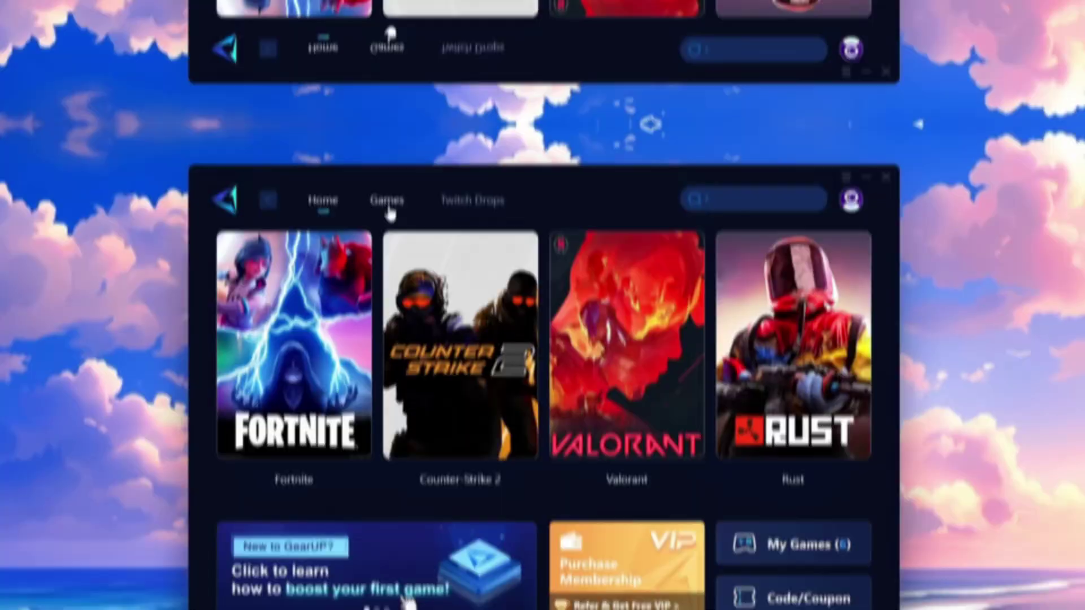
{"action": "left_click", "coordinate": [388, 207]}
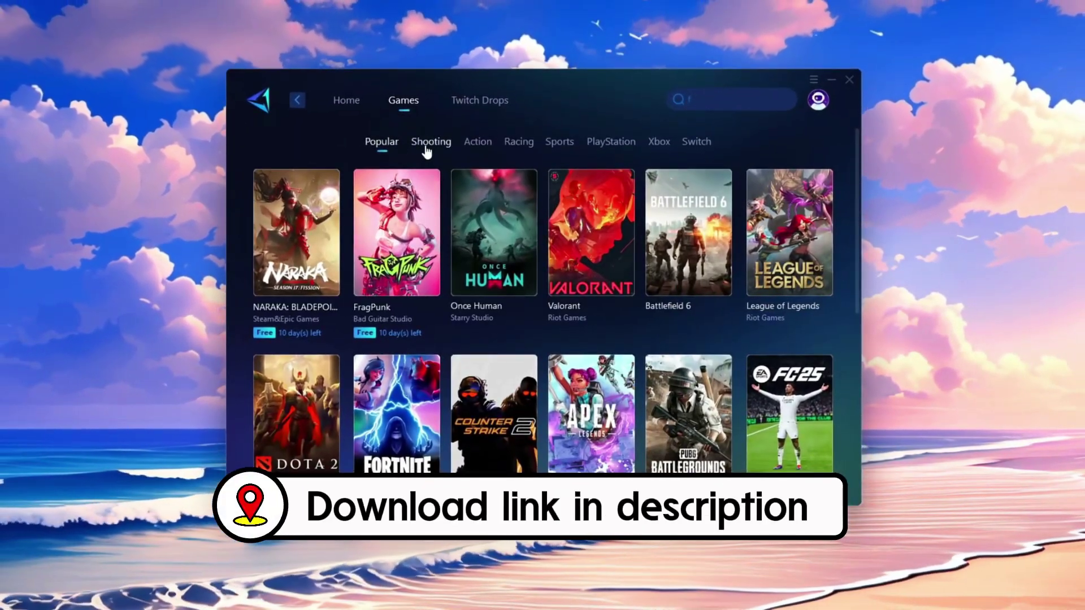
{"action": "left_click", "coordinate": [427, 146]}
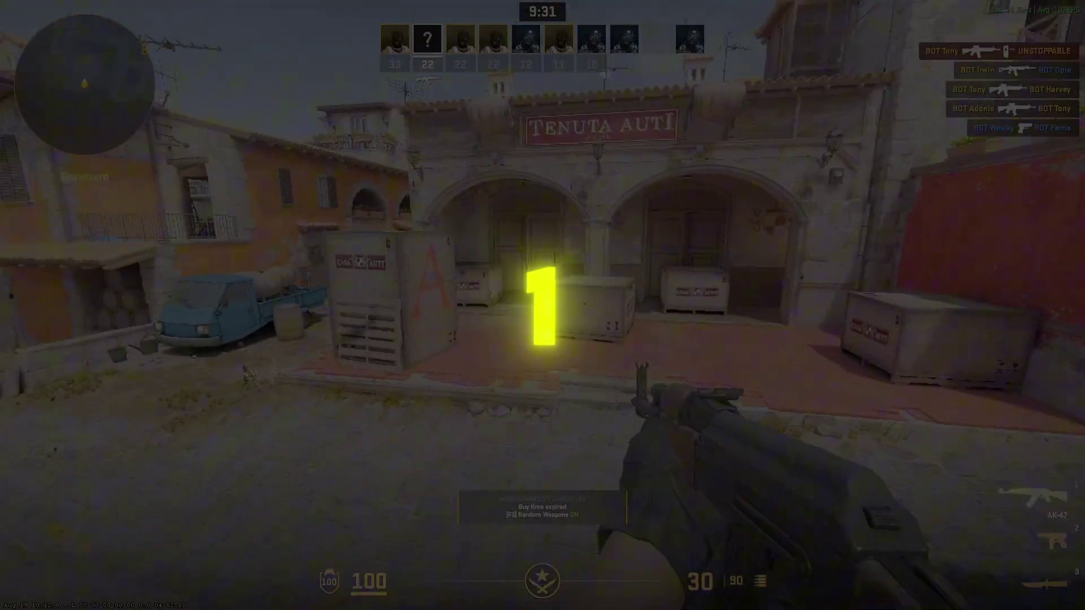
{"action": "key", "text": "3"}
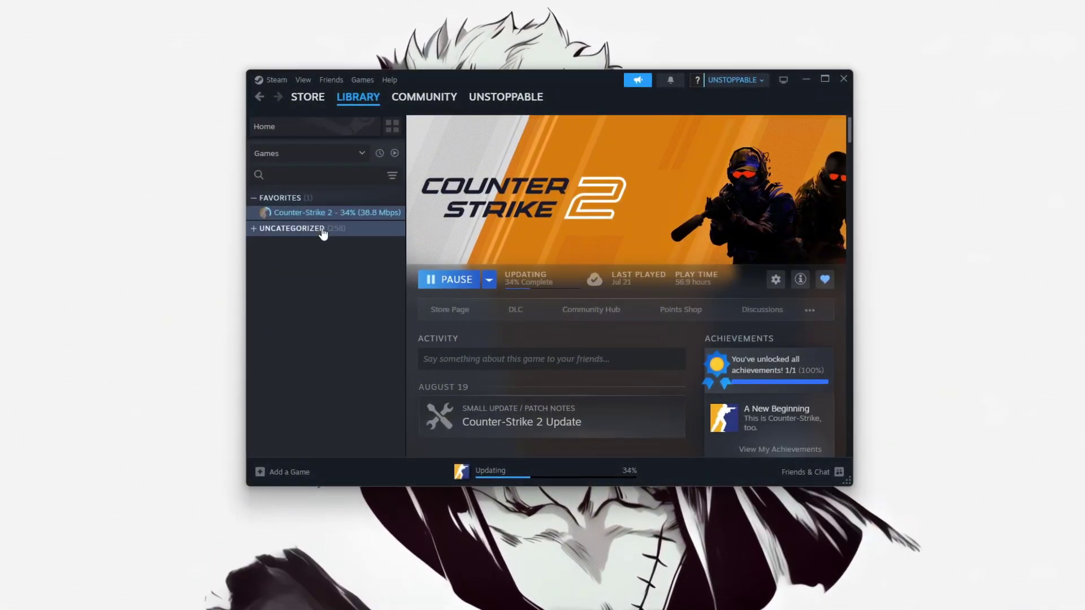
- Browse Counter-Strike 2's local files from the Steam library and go to the game\bin\win64 folder
{"action": "right_click", "coordinate": [315, 213]}
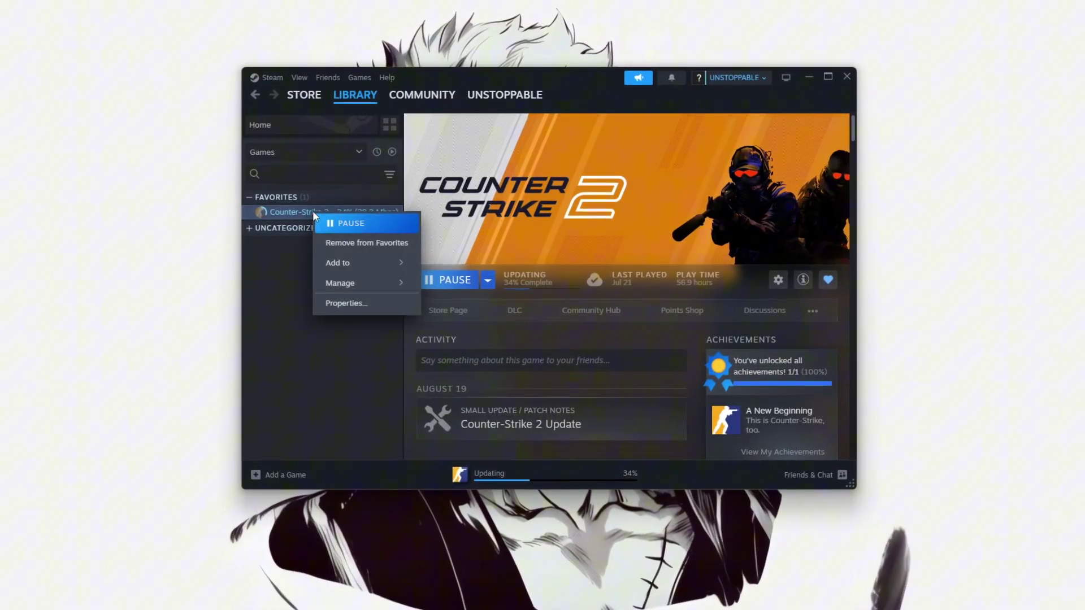
{"action": "mouse_move", "coordinate": [359, 288]}
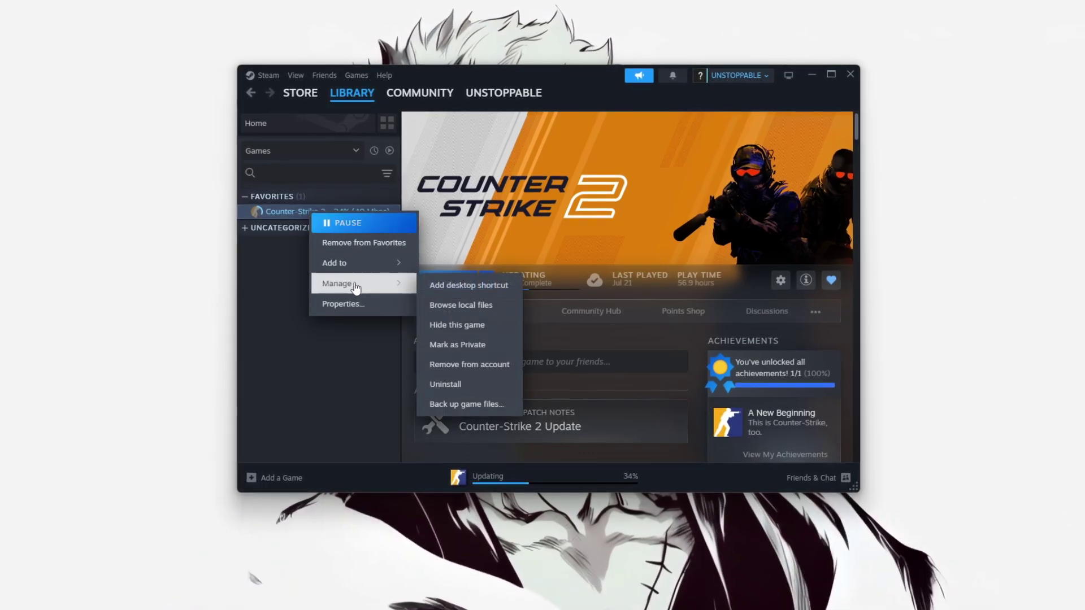
{"action": "left_click", "coordinate": [460, 305]}
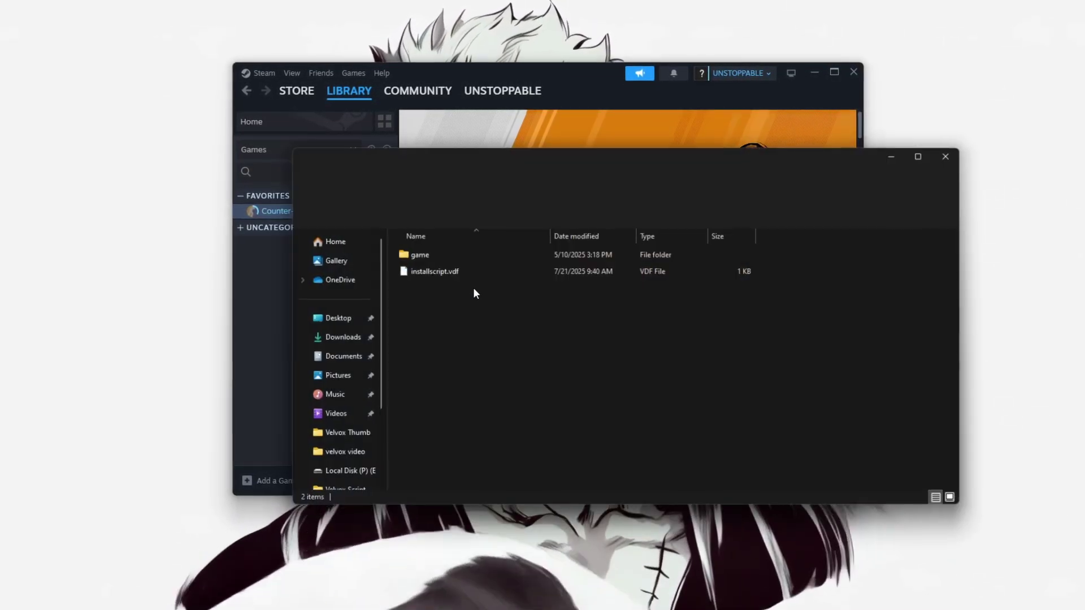
{"action": "double_click", "coordinate": [446, 248]}
{"action": "double_click", "coordinate": [439, 252]}
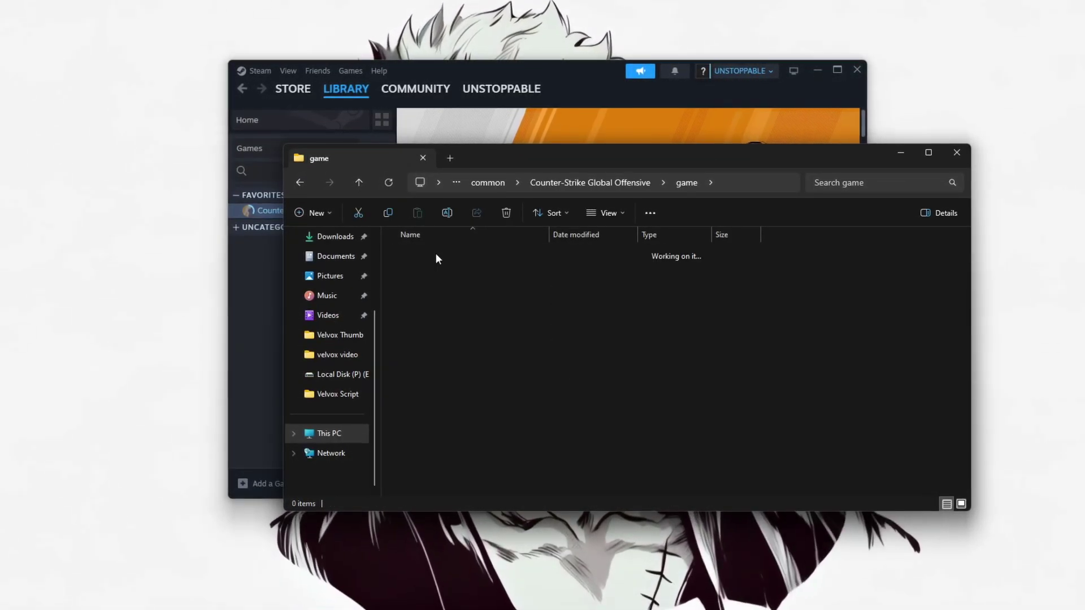
{"action": "double_click", "coordinate": [435, 254]}
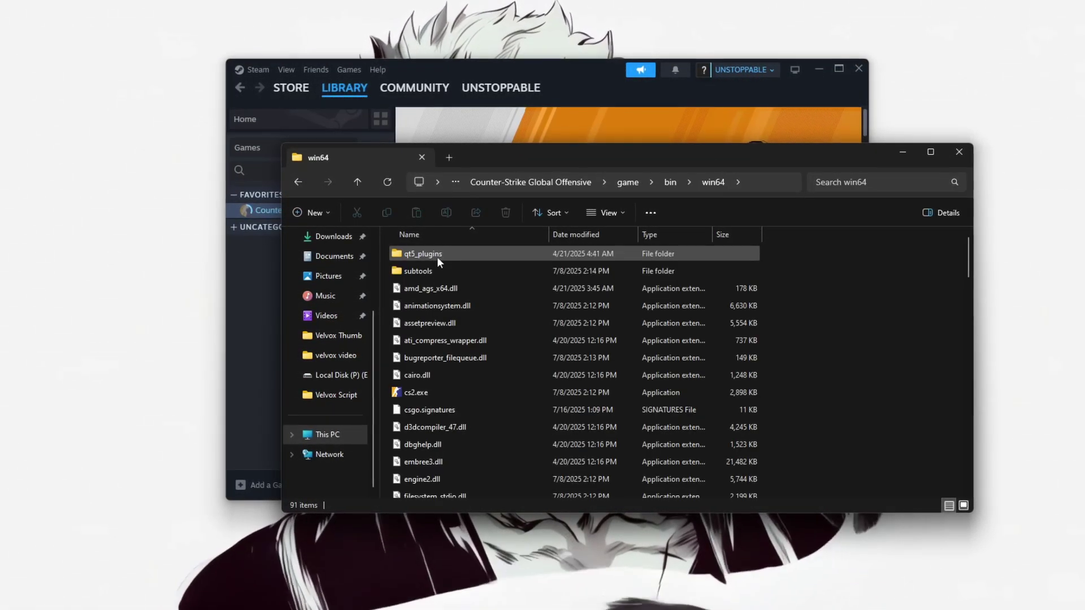
- Open the compatibility properties of cs2.exe and disable full-screen optimisations
{"action": "right_click", "coordinate": [433, 395]}
{"action": "key", "text": "shift+F10"}
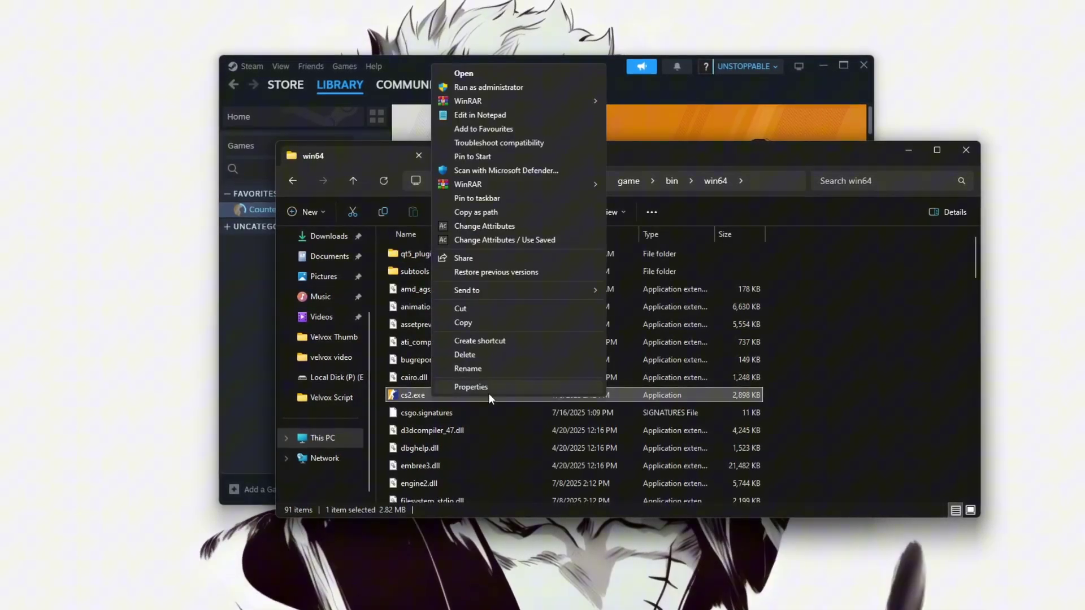
{"action": "left_click", "coordinate": [460, 388]}
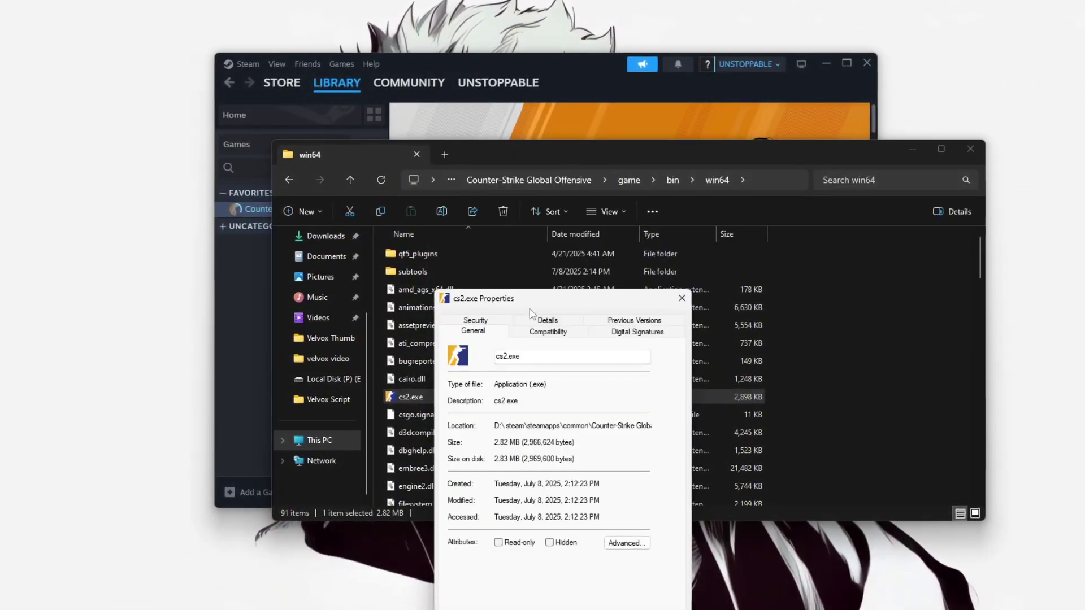
{"action": "left_click", "coordinate": [548, 236]}
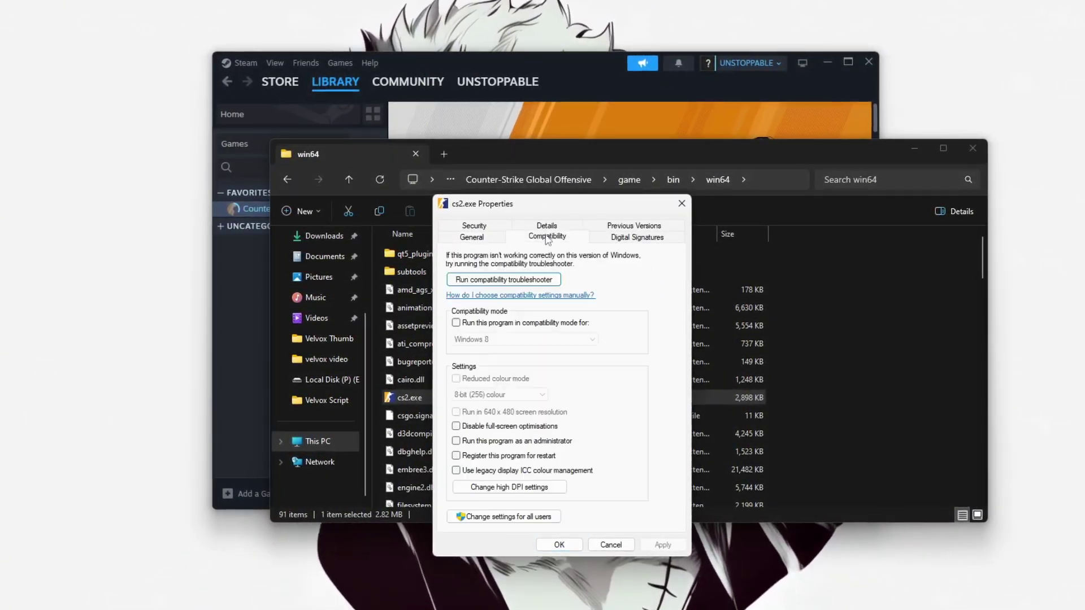
{"action": "left_click", "coordinate": [487, 428]}
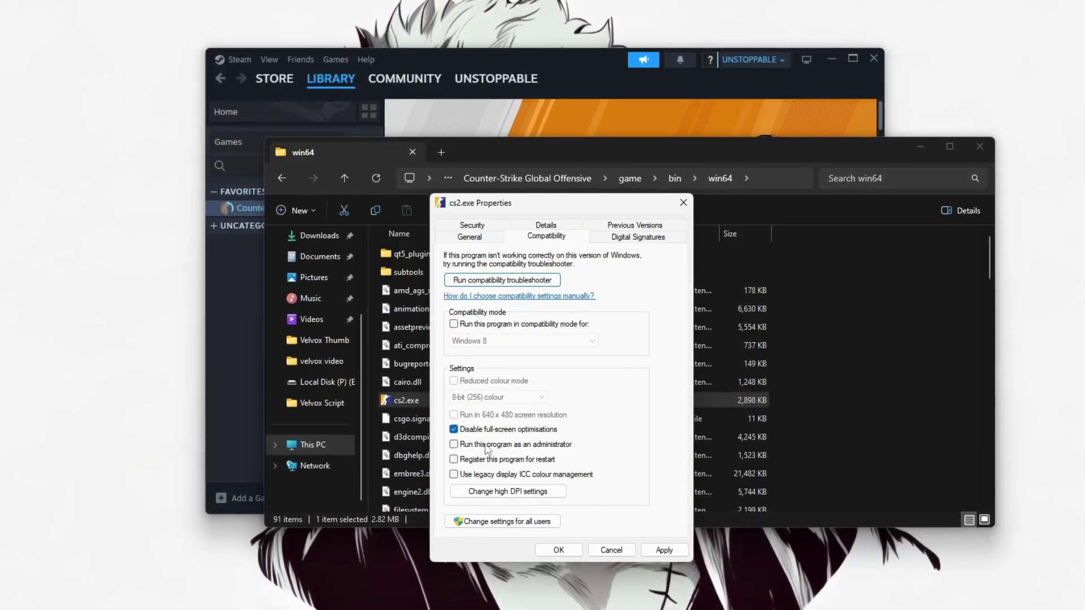
- Accept the high DPI scaling override performed by Application, save the cs2.exe properties and close the folder window
{"action": "left_click", "coordinate": [506, 491]}
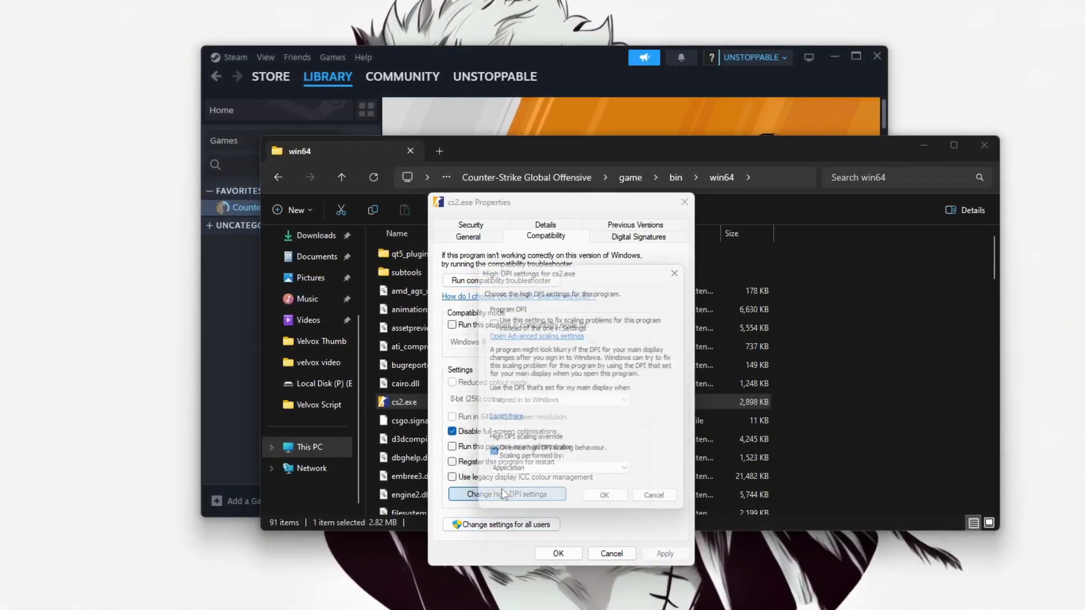
{"action": "left_click", "coordinate": [605, 496]}
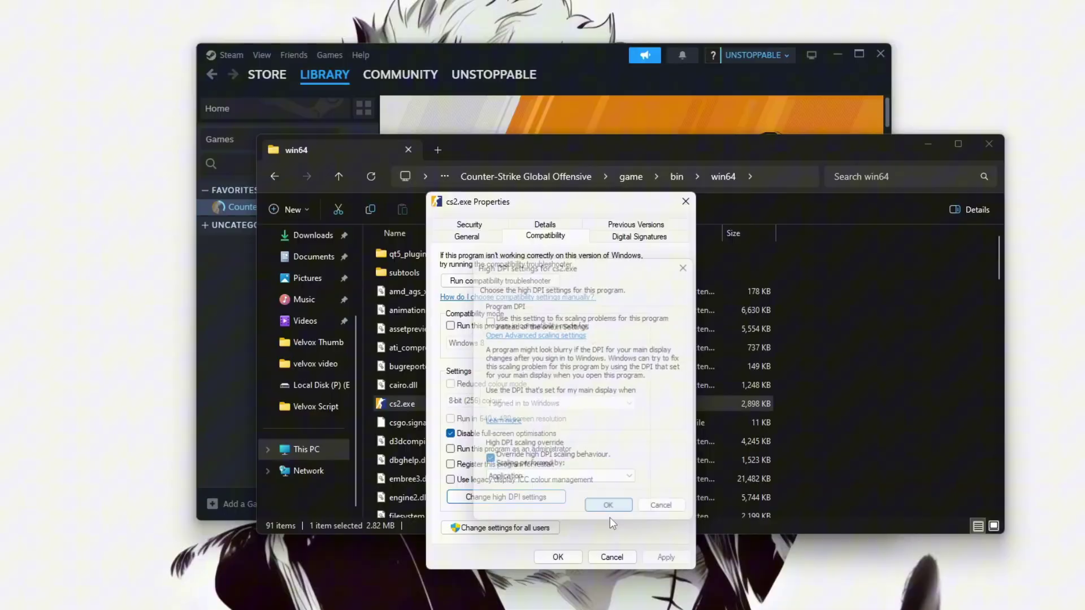
{"action": "left_click", "coordinate": [558, 558]}
{"action": "left_click", "coordinate": [989, 144]}
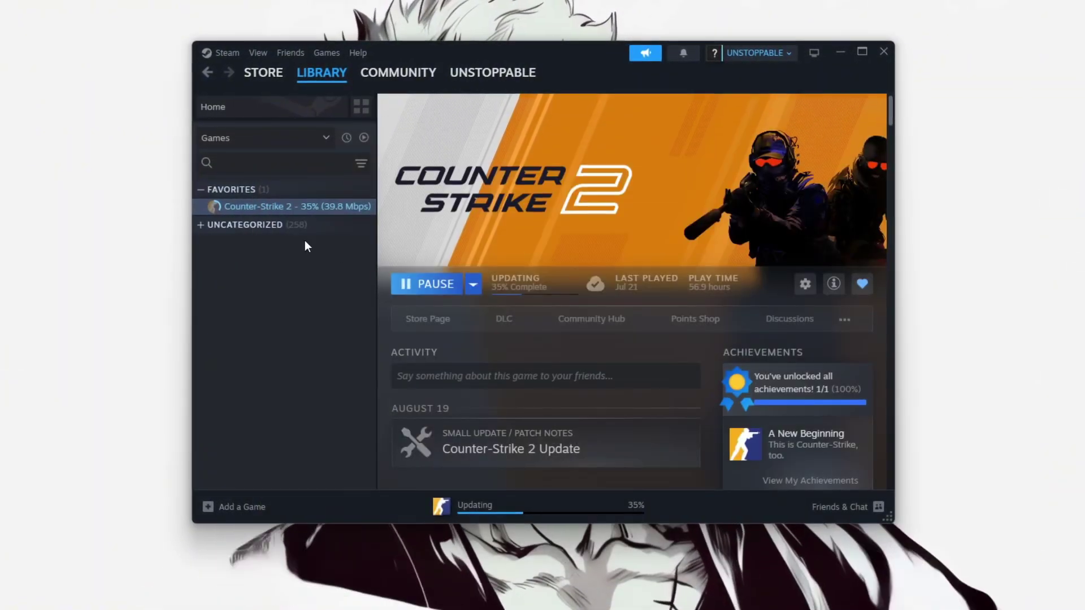
- Open Counter-Strike 2's properties in Steam and examine the game's launch options
{"action": "right_click", "coordinate": [314, 209]}
{"action": "left_click", "coordinate": [375, 314]}
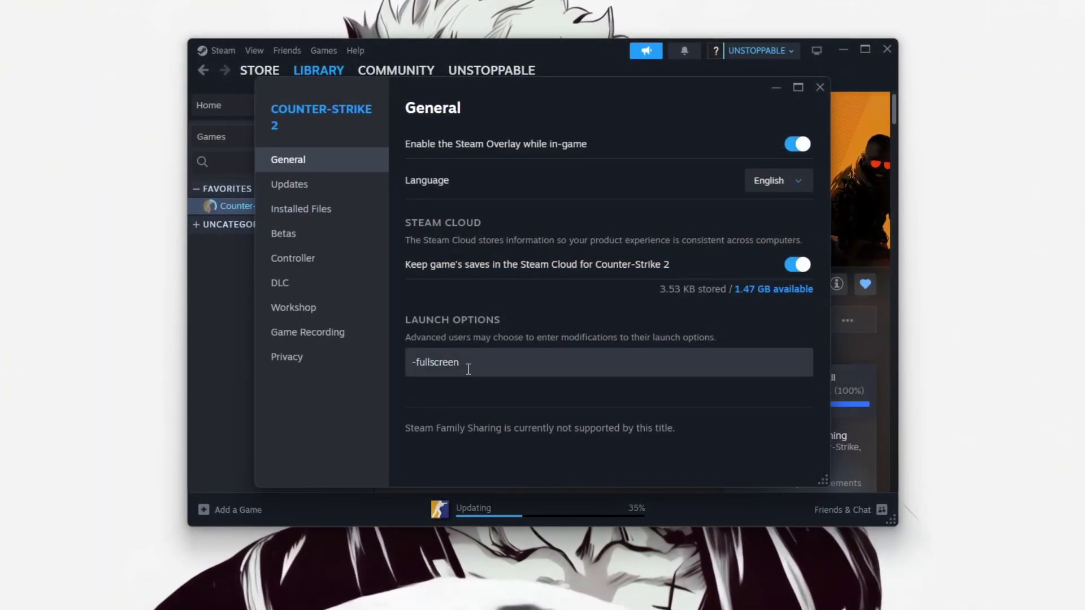
{"action": "left_click_drag", "start_coordinate": [469, 370], "coordinate": [402, 362]}
{"action": "left_click", "coordinate": [438, 325]}
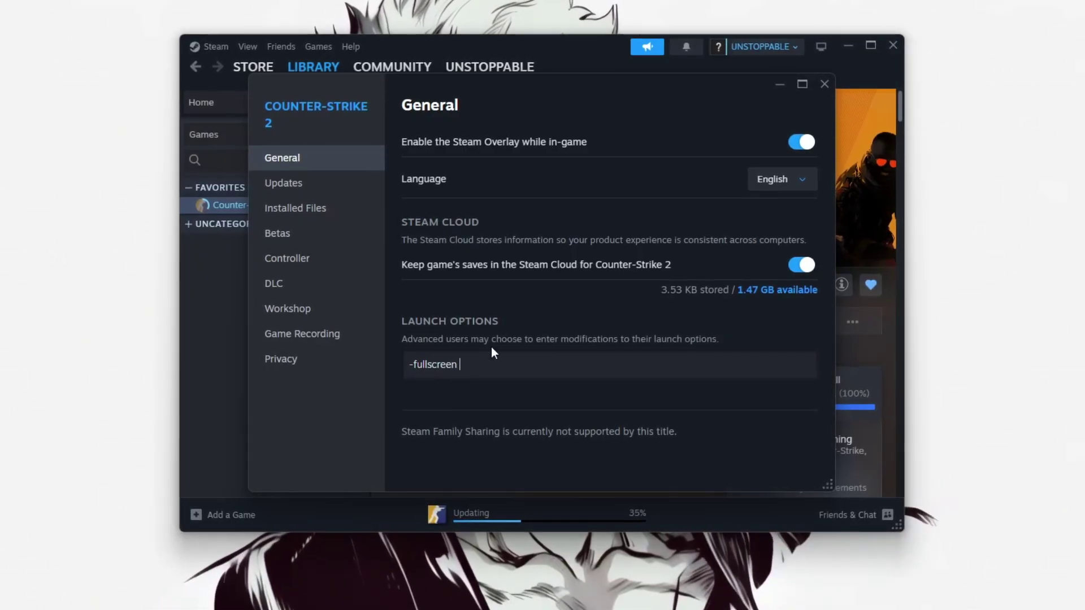
{"action": "left_click_drag", "start_coordinate": [492, 364], "coordinate": [394, 368]}
{"action": "left_click", "coordinate": [456, 341]}
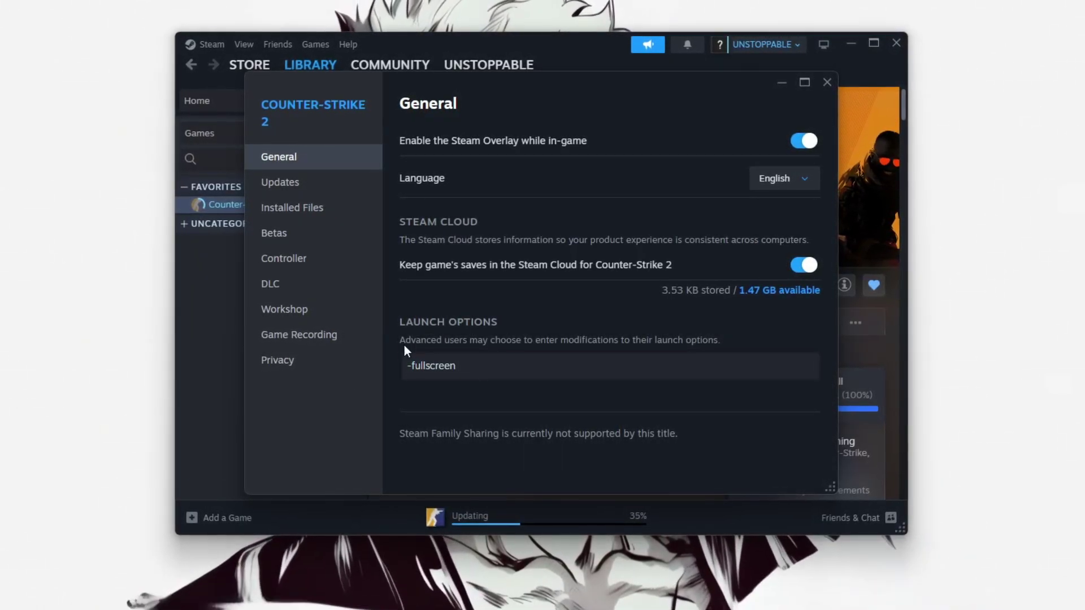
{"action": "left_click", "coordinate": [475, 374]}
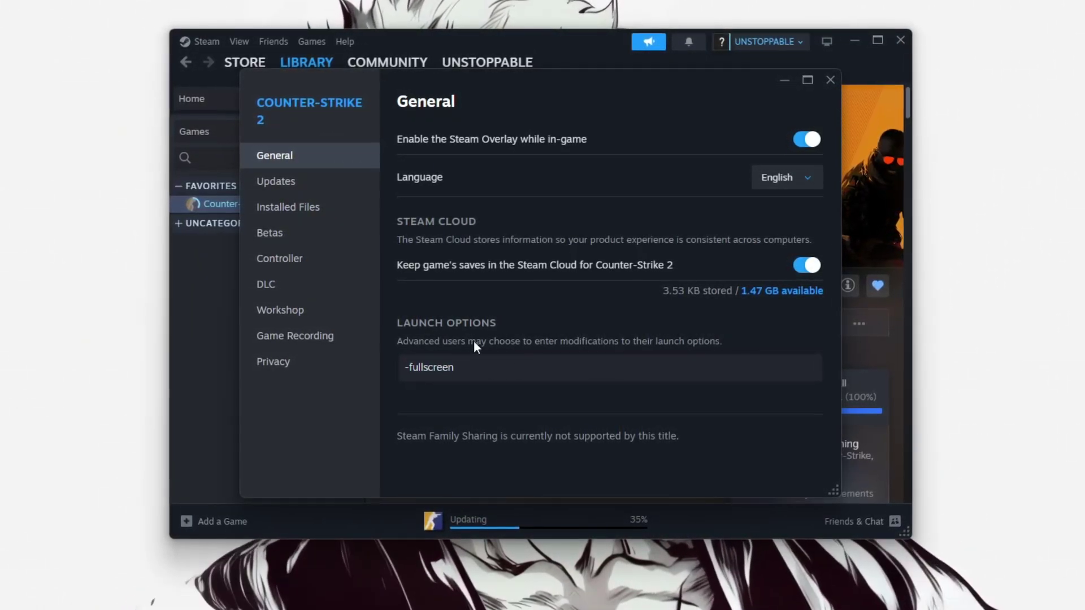
{"action": "left_click_drag", "start_coordinate": [469, 367], "coordinate": [404, 370]}
{"action": "left_click", "coordinate": [450, 358]}
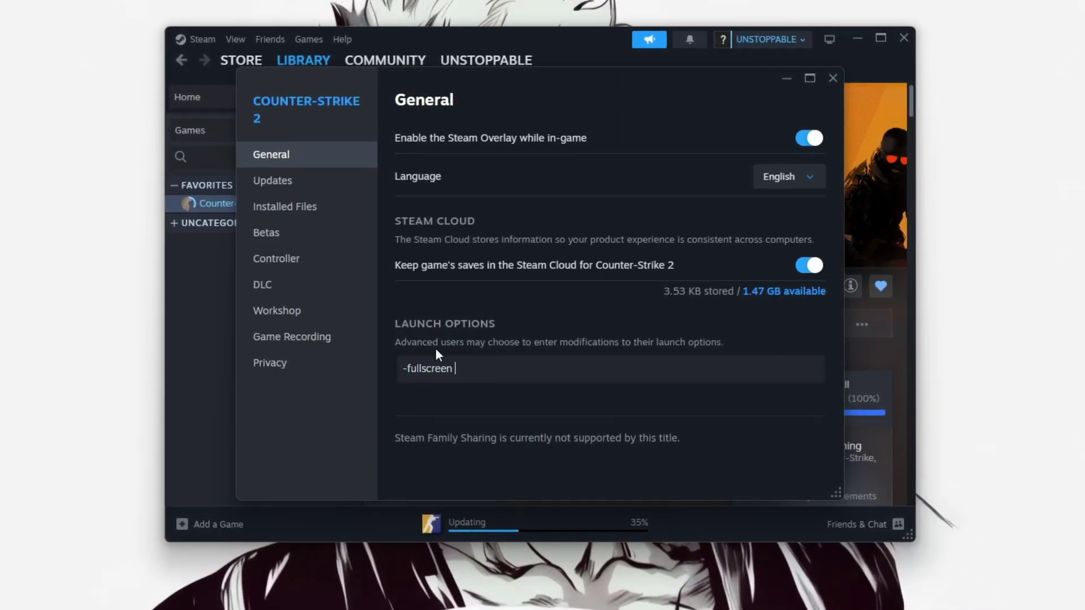
{"action": "key", "text": "ctrl+a"}
{"action": "left_click", "coordinate": [437, 354]}
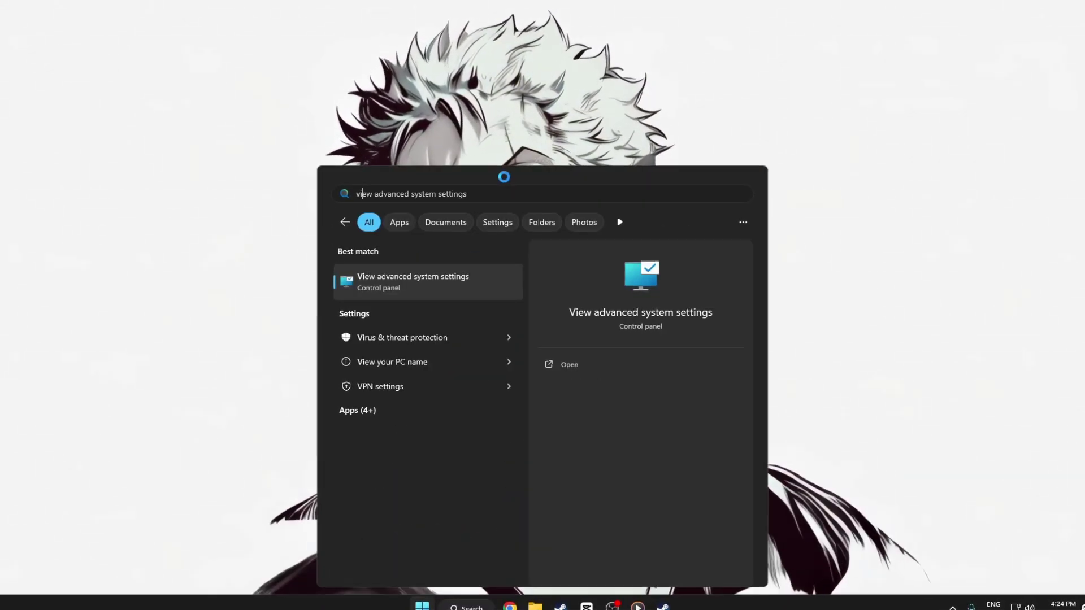
- Open the Windows advanced system settings and bring up the Performance Options for visual effects
{"action": "left_click", "coordinate": [588, 364]}
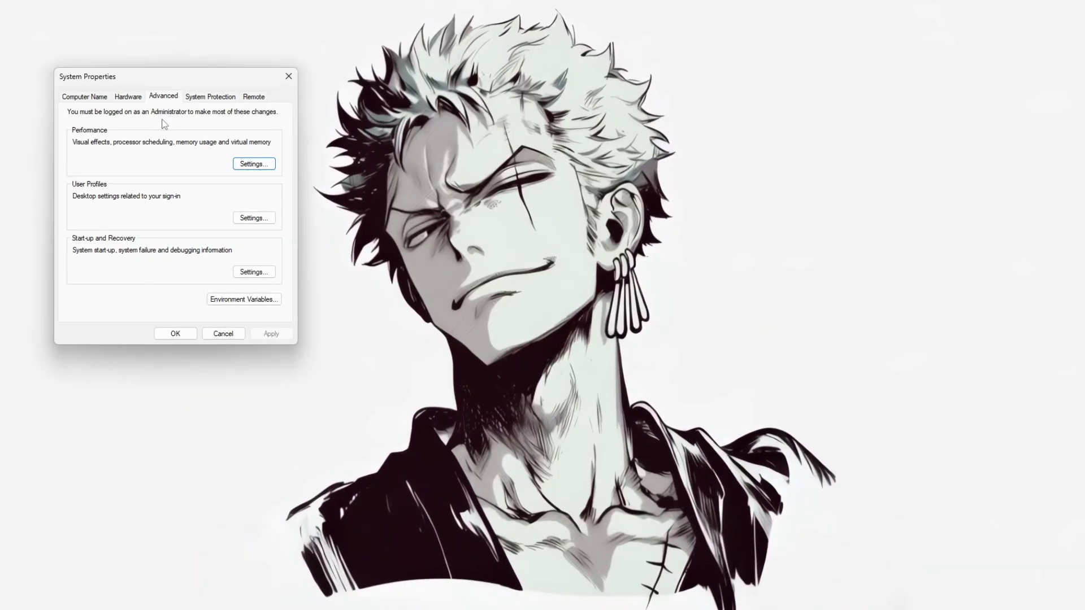
{"action": "left_click_drag", "start_coordinate": [164, 77], "coordinate": [500, 93]}
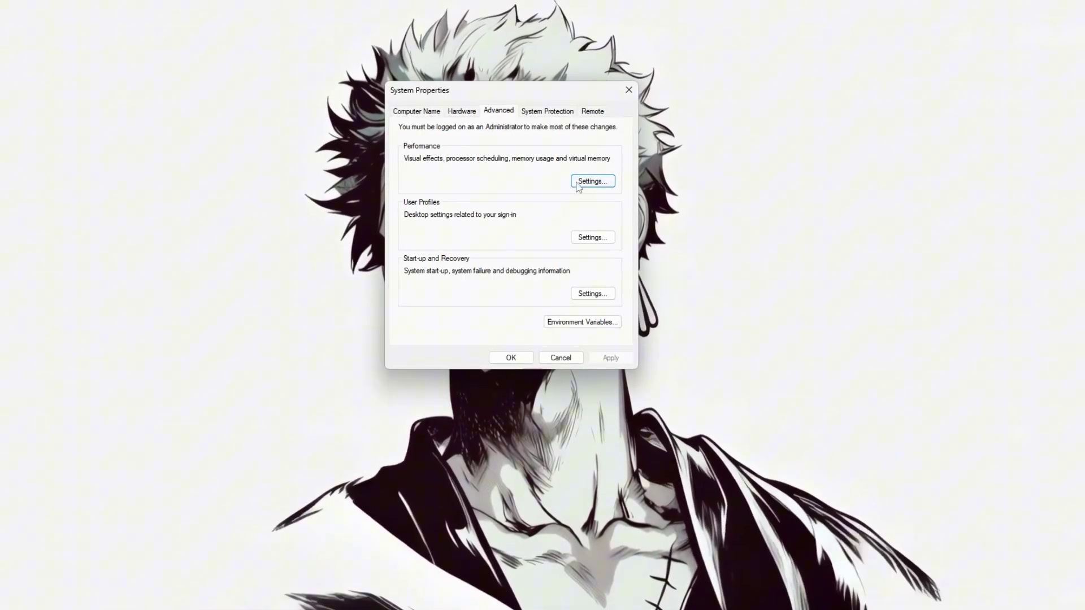
{"action": "left_click", "coordinate": [577, 184]}
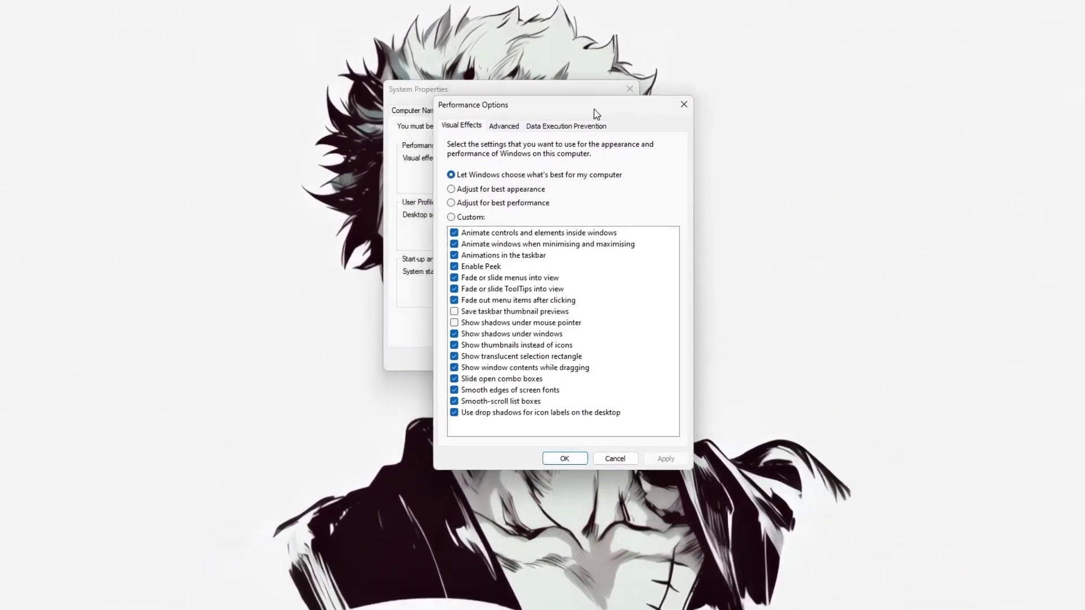
{"action": "left_click_drag", "start_coordinate": [595, 110], "coordinate": [609, 69]}
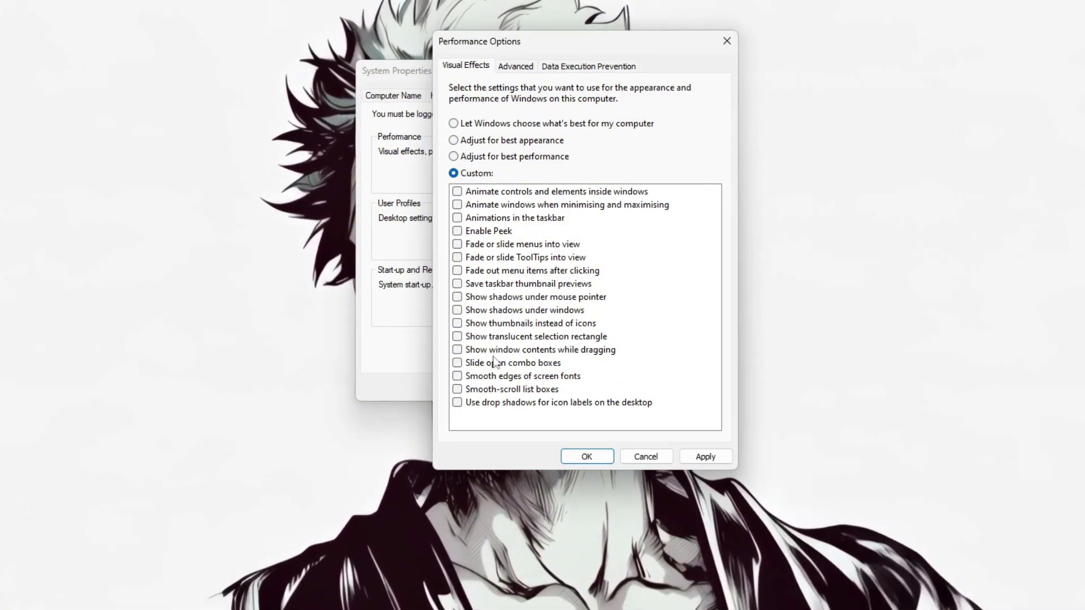
- Enable Smooth edges of screen fonts and Show thumbnails instead of icons in the custom visual effects, and apply them
{"action": "left_click", "coordinate": [459, 377]}
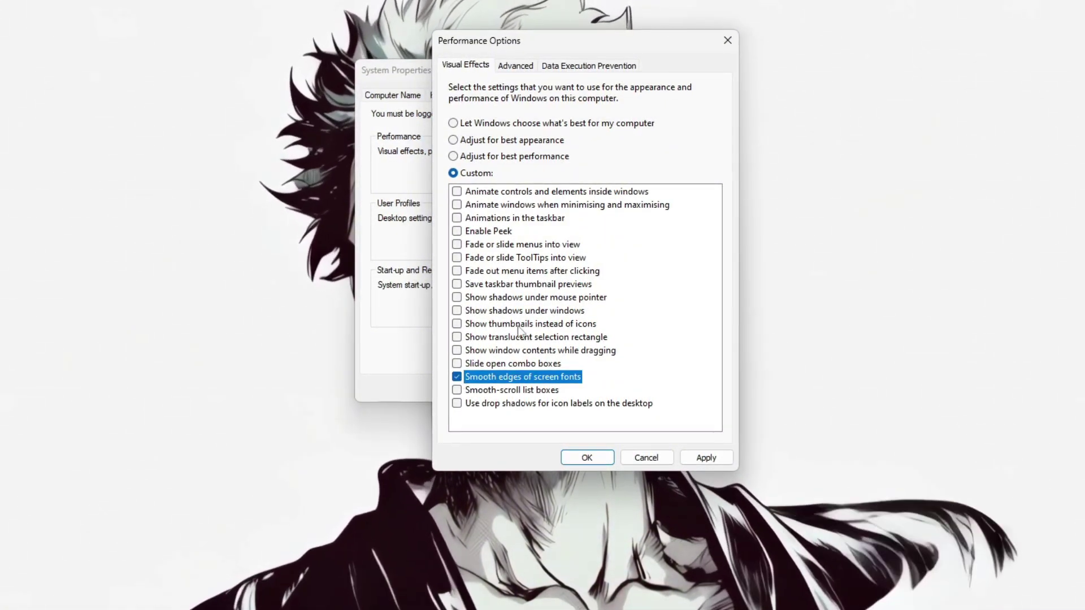
{"action": "left_click", "coordinate": [456, 325]}
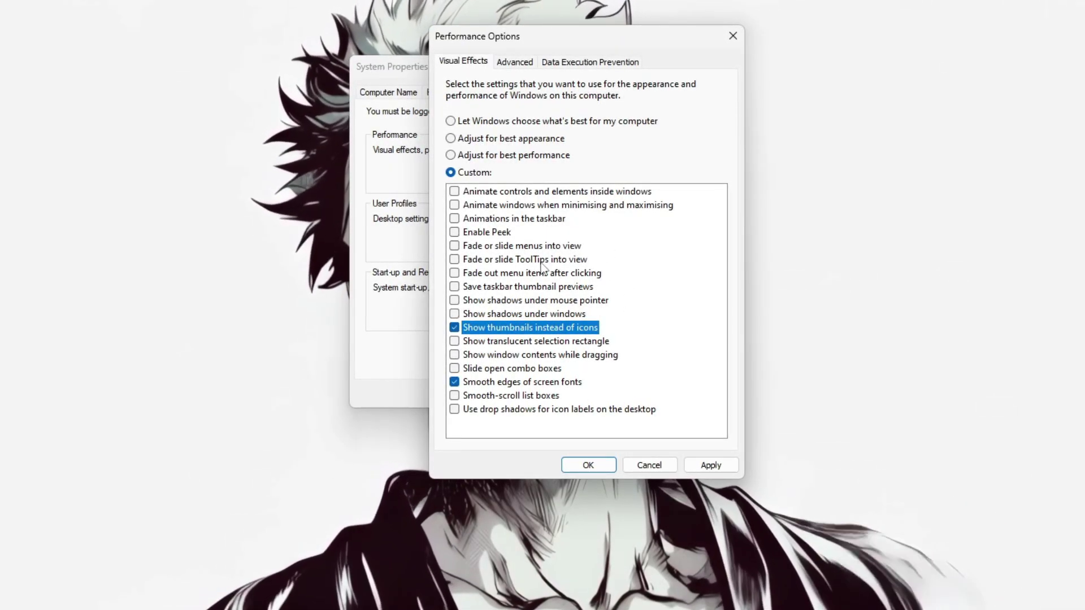
{"action": "left_click", "coordinate": [703, 468]}
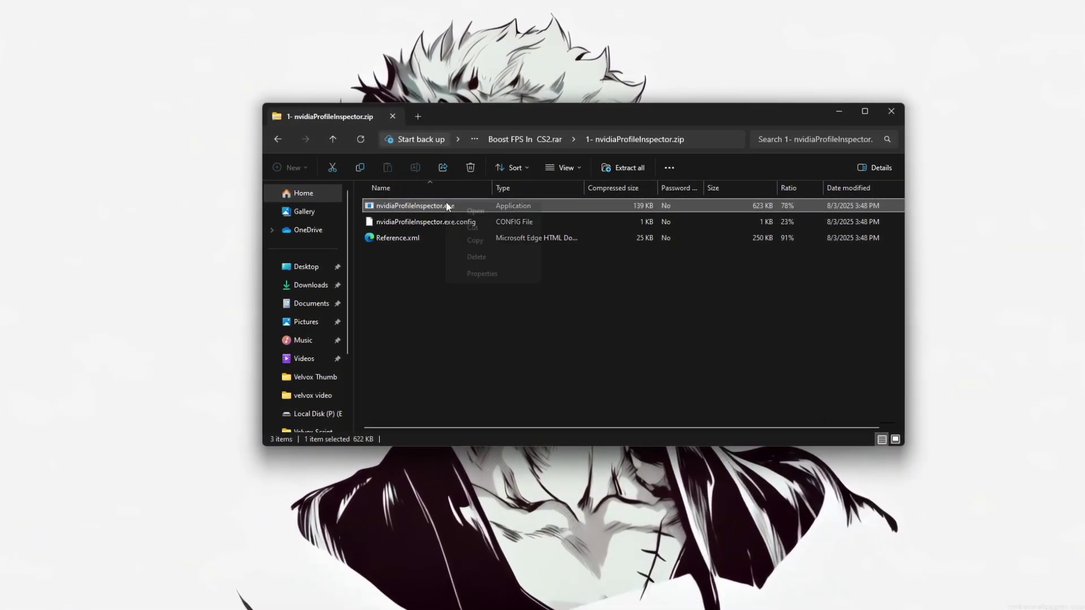
- Launch nvidiaProfileInspector.exe from the 1- nvidiaProfileInspector.zip archive in the Boost FPS In CS2 pack
{"action": "right_click", "coordinate": [447, 203]}
{"action": "left_click", "coordinate": [478, 214]}
{"action": "left_click", "coordinate": [547, 333]}
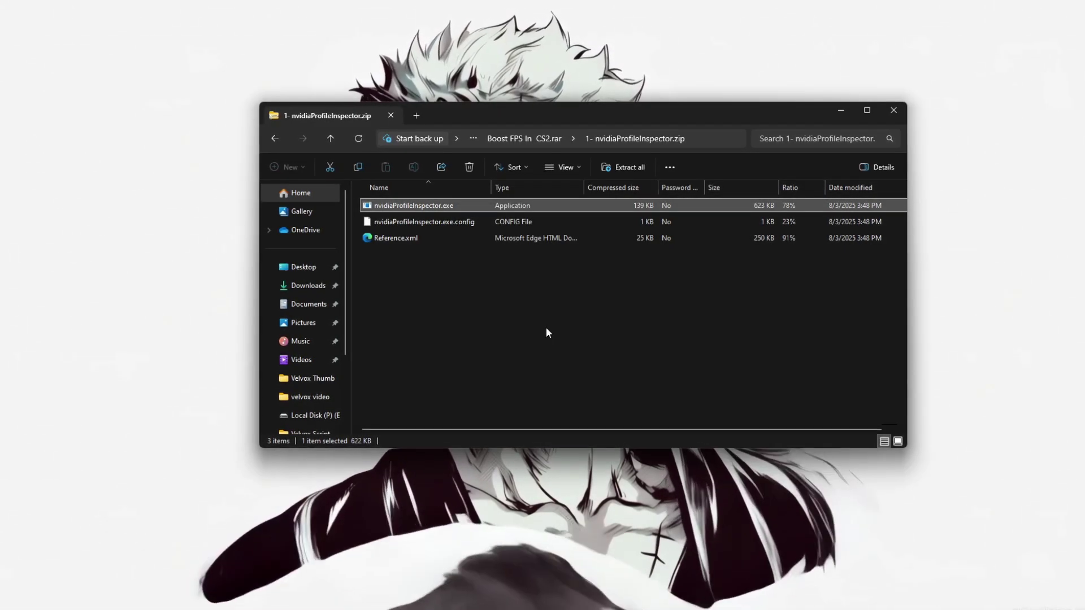
{"action": "left_click", "coordinate": [510, 406]}
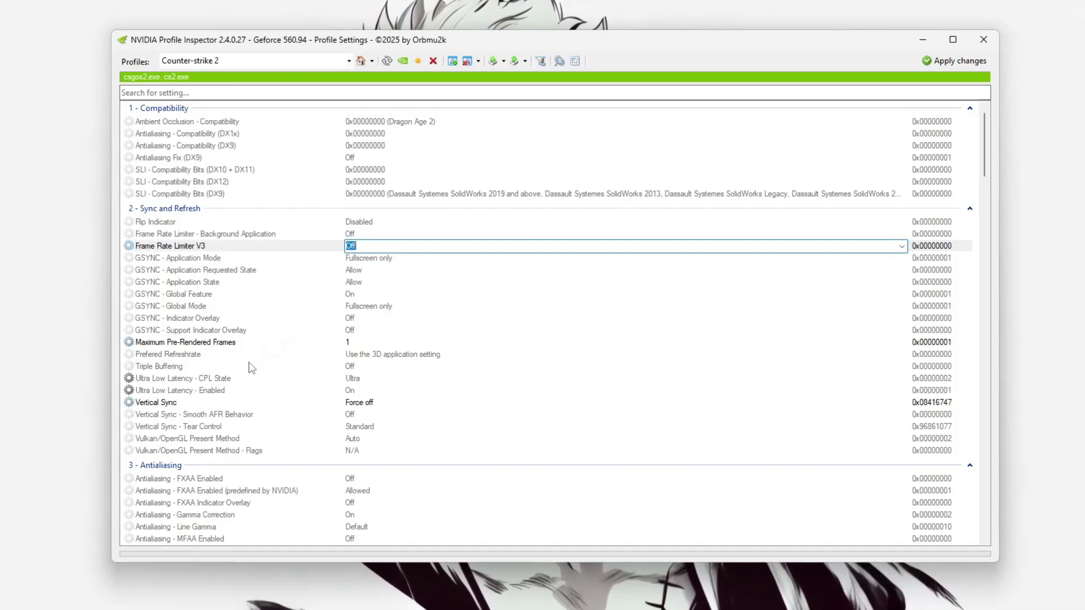
- Review the Ultra Low Latency CPL State, Power Management Mode and Threaded Optimization settings of the Counter-strike 2 profile
{"action": "left_click", "coordinate": [177, 379]}
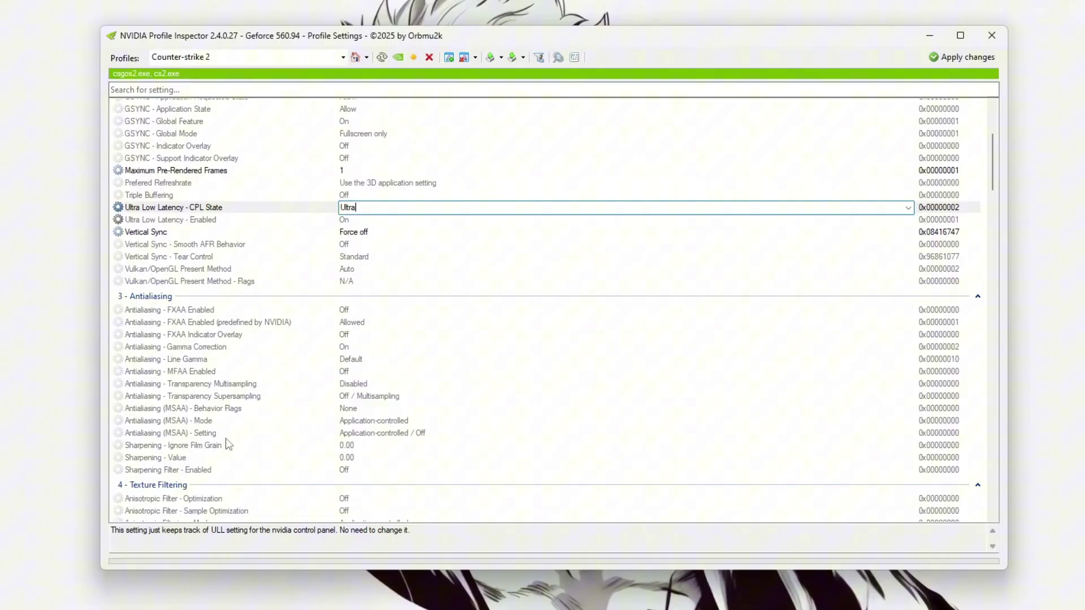
{"action": "scroll", "coordinate": [227, 444], "scroll_direction": "down", "scroll_amount": 11}
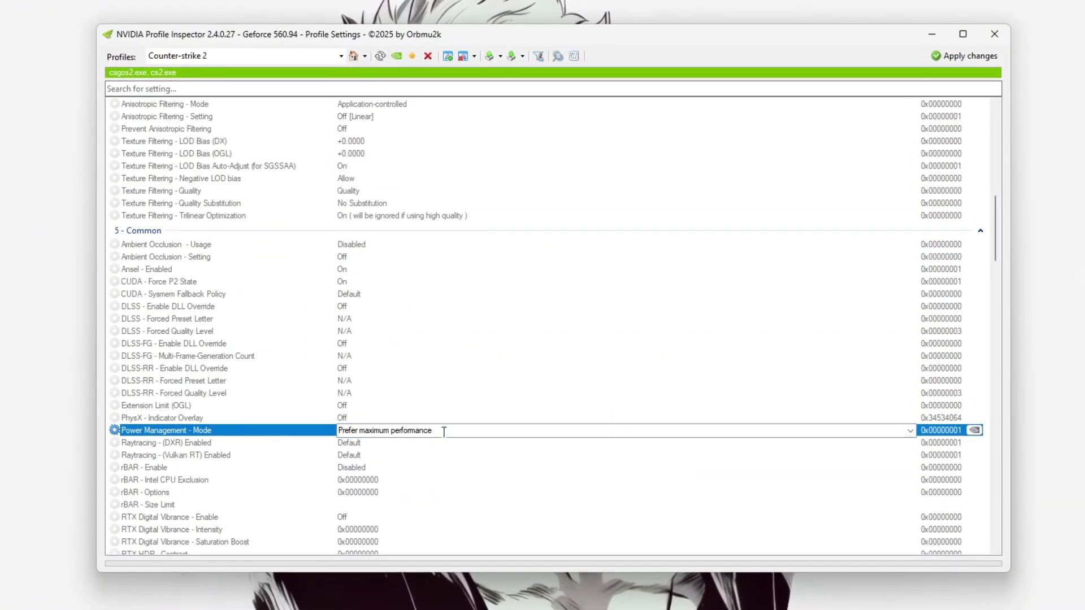
{"action": "scroll", "coordinate": [323, 431], "scroll_direction": "down", "scroll_amount": 9}
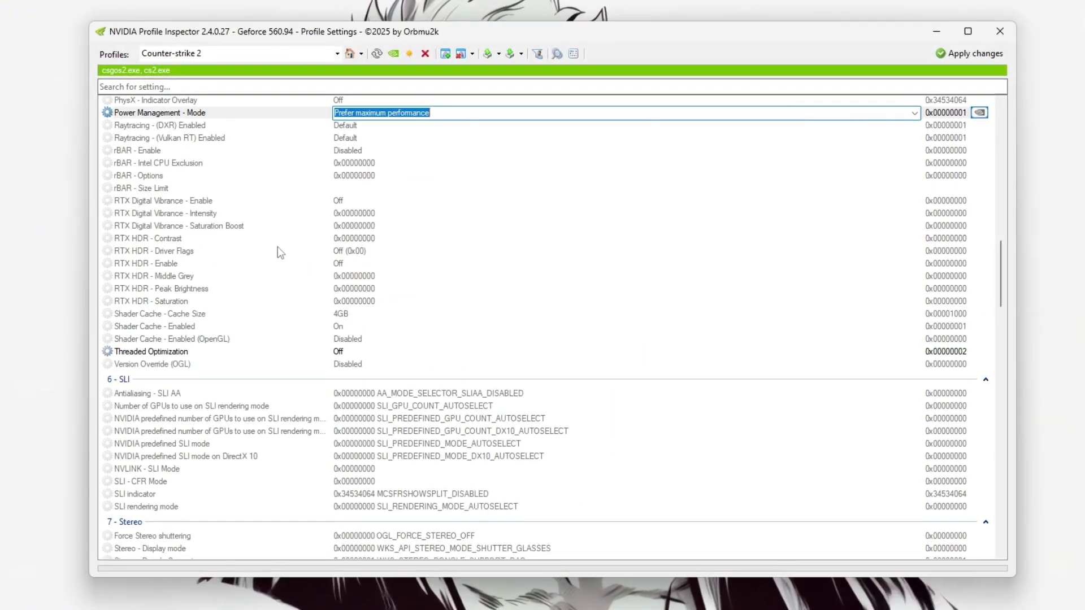
{"action": "left_click", "coordinate": [356, 352]}
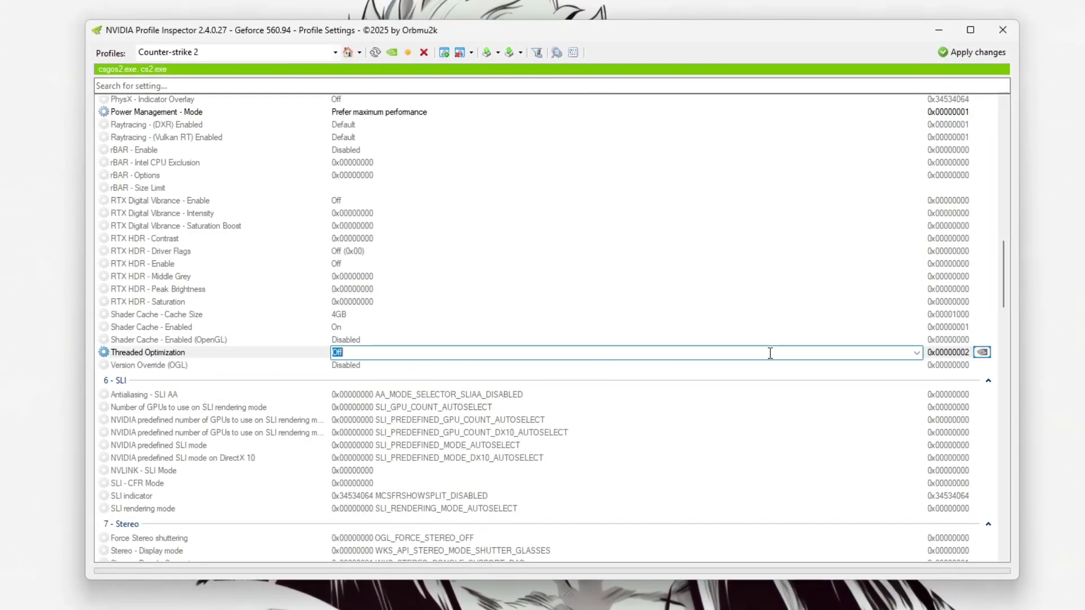
- Set Threaded Optimization to On in the Counter-strike 2 profile
{"action": "left_click", "coordinate": [918, 352]}
{"action": "key", "text": "Up"}
{"action": "key", "text": "Return"}
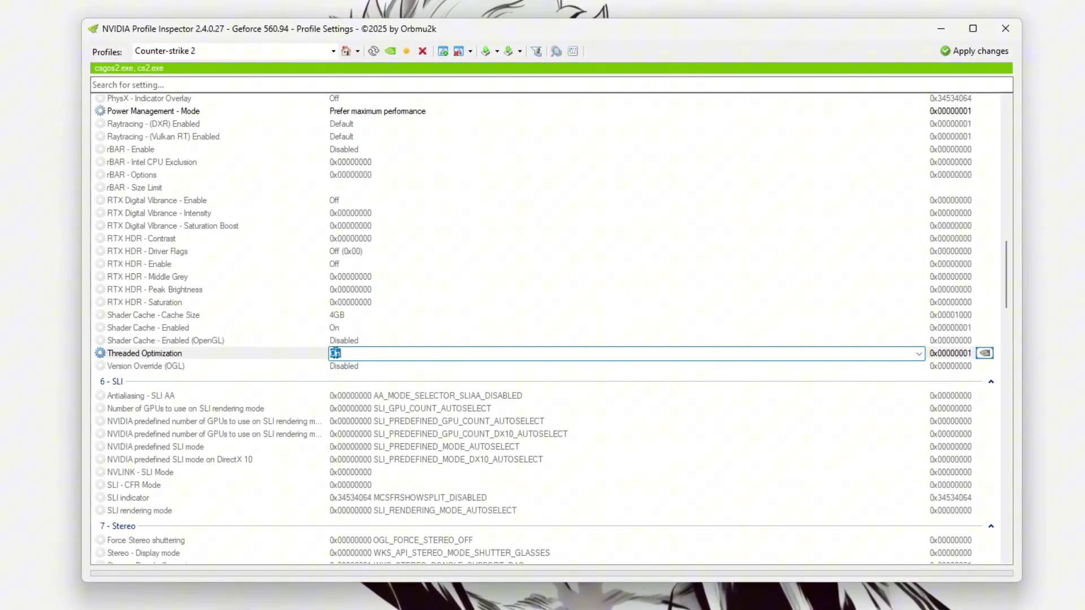
- Set GSYNC - Application Mode to Fullscreen and Windowed in the Sync and Refresh section and apply the profile changes
{"action": "scroll", "coordinate": [346, 322], "scroll_direction": "up", "scroll_amount": 15}
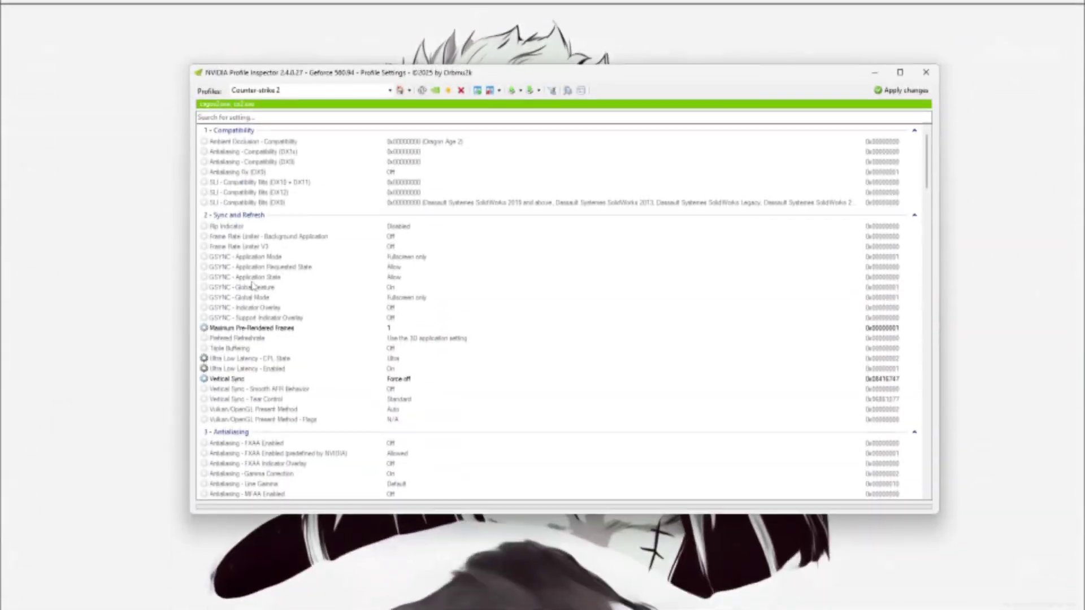
{"action": "left_click", "coordinate": [278, 273]}
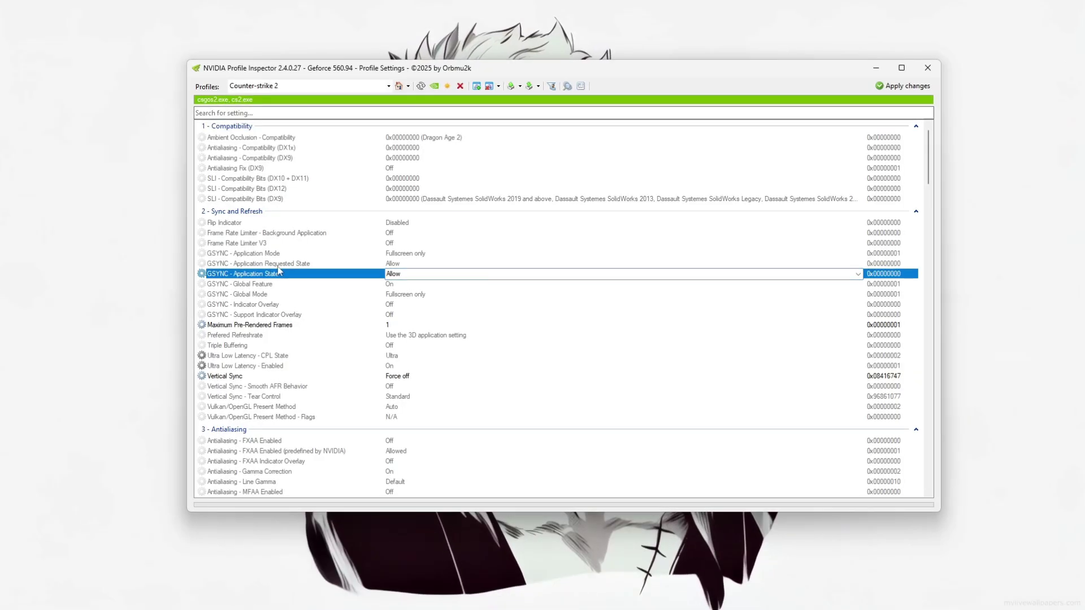
{"action": "left_click", "coordinate": [278, 264]}
{"action": "left_click", "coordinate": [278, 253]}
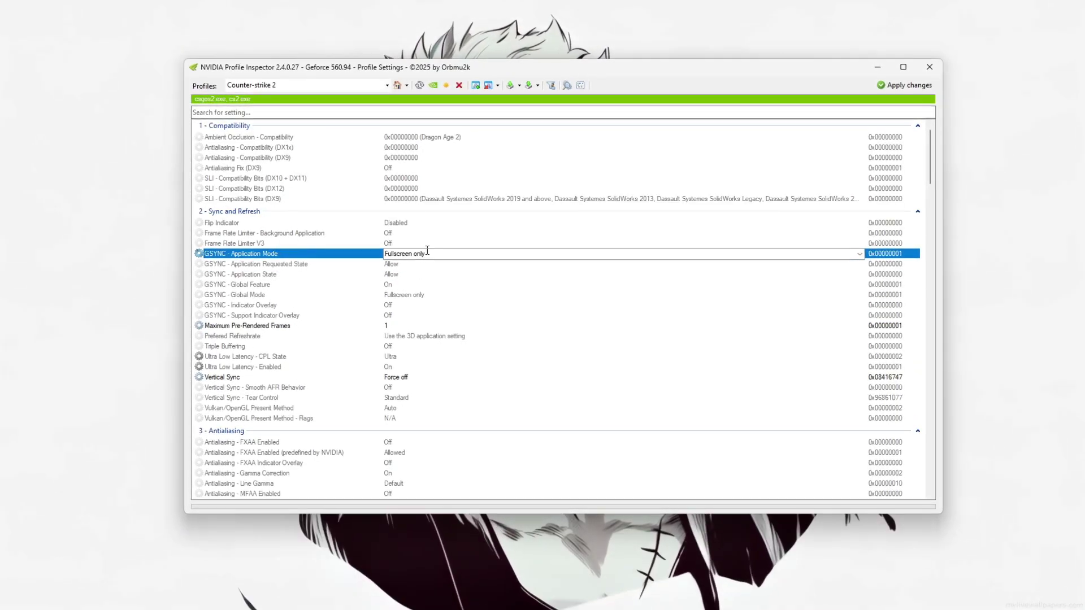
{"action": "left_click", "coordinate": [858, 253]}
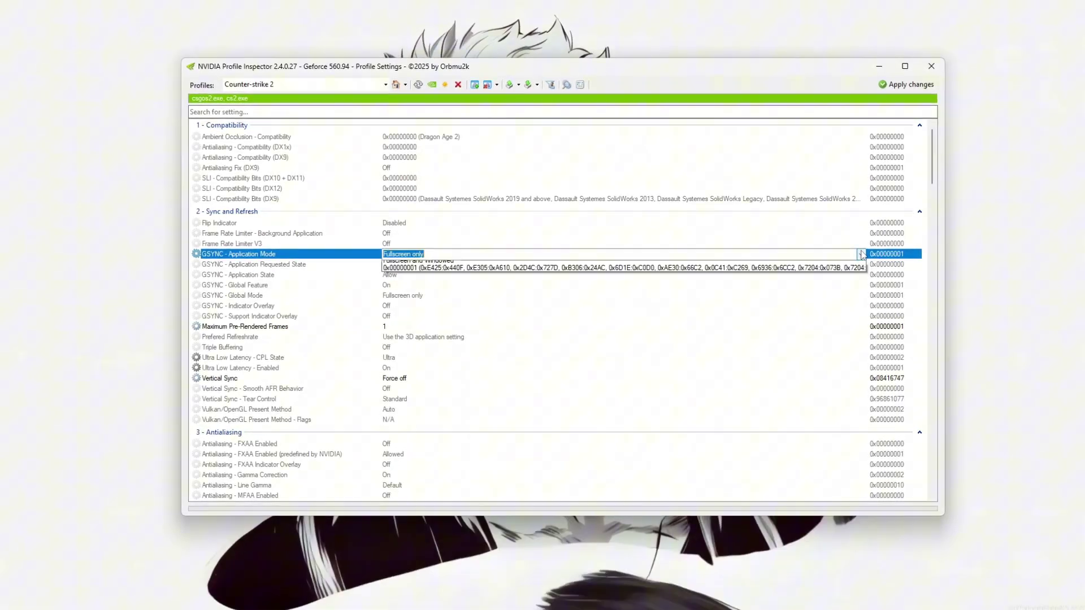
{"action": "left_click", "coordinate": [452, 273]}
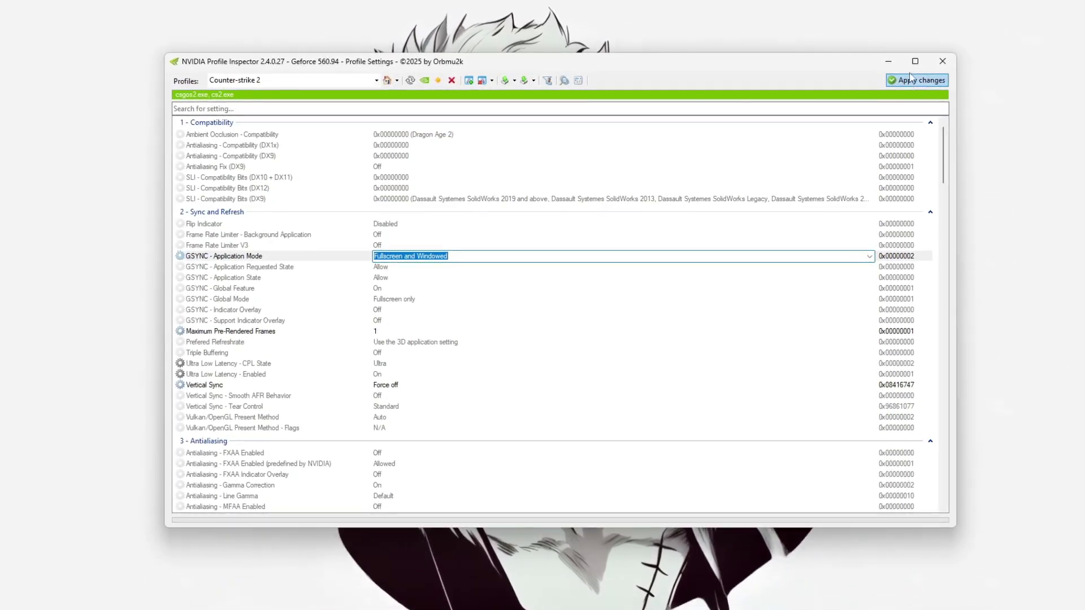
{"action": "left_click", "coordinate": [910, 80]}
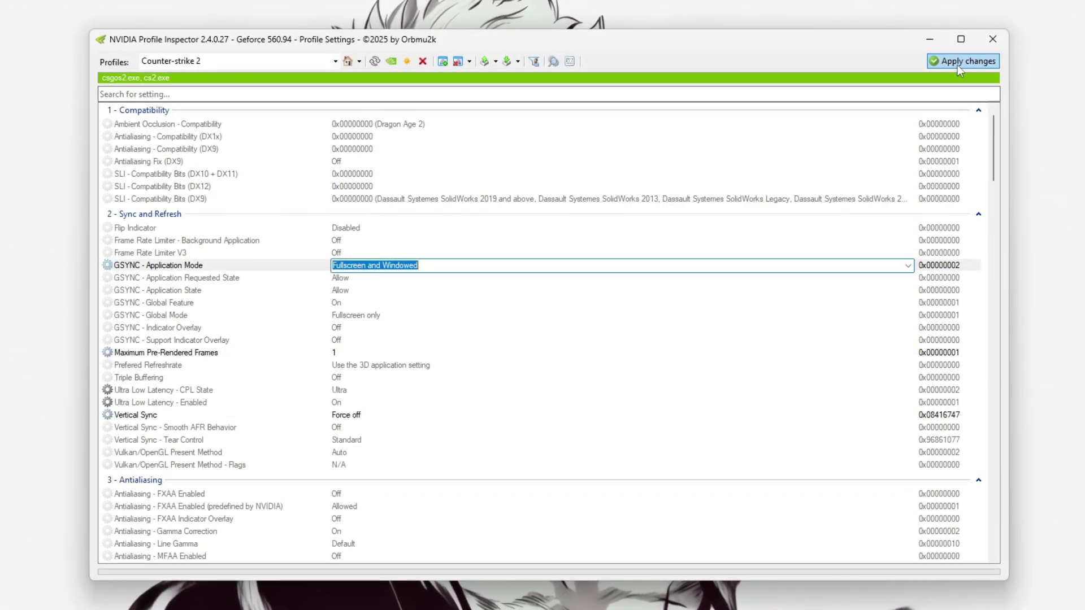
{"action": "type", "text": "-"}
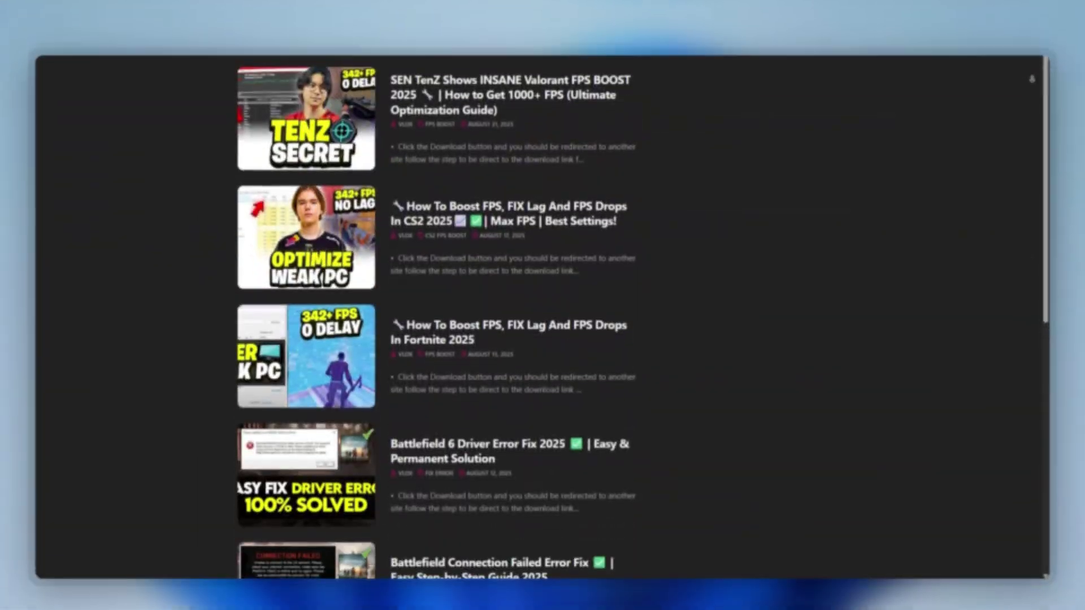
{"action": "scroll", "coordinate": [435, 305], "scroll_direction": "down", "scroll_amount": 2}
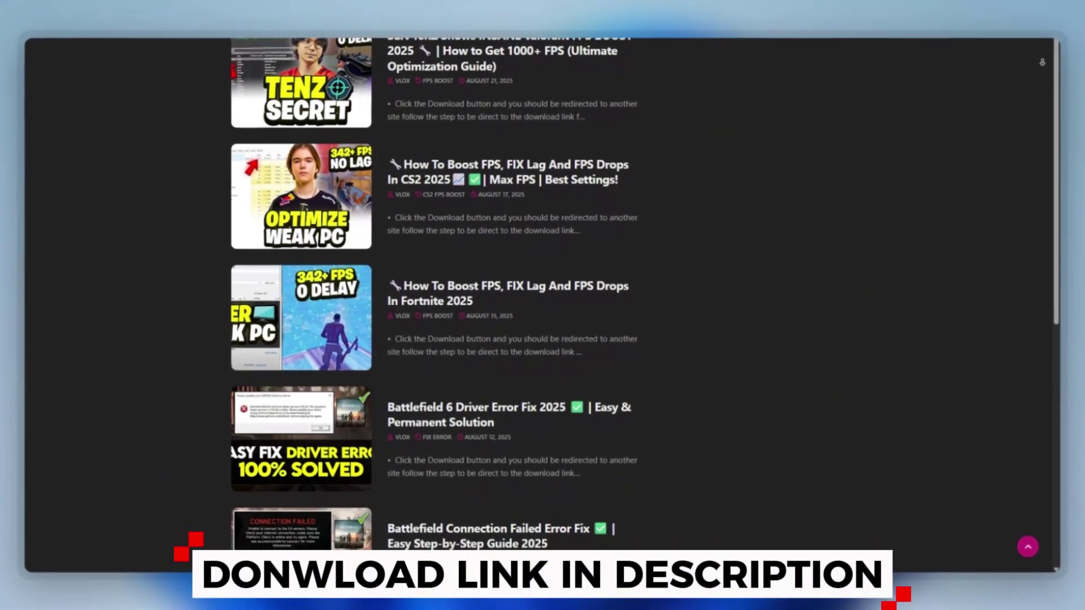
{"action": "scroll", "coordinate": [435, 305], "scroll_direction": "down", "scroll_amount": 1}
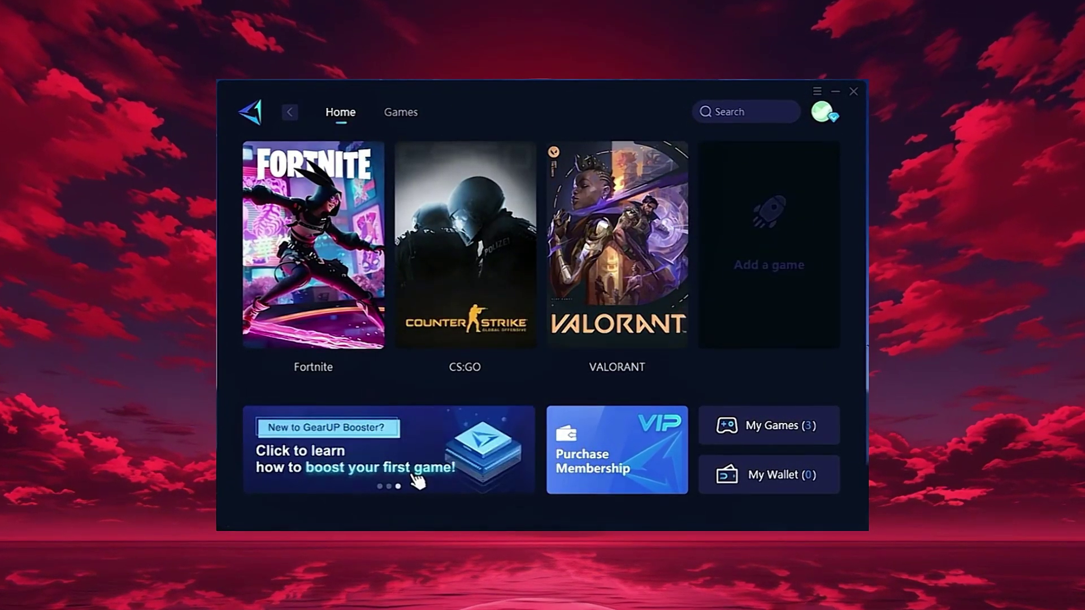
- Switch to GearUP Booster and browse its games catalogue
{"action": "left_click", "coordinate": [412, 110]}
{"action": "scroll", "coordinate": [511, 392], "scroll_direction": "down", "scroll_amount": 3}
{"action": "scroll", "coordinate": [512, 392], "scroll_direction": "up", "scroll_amount": 3}
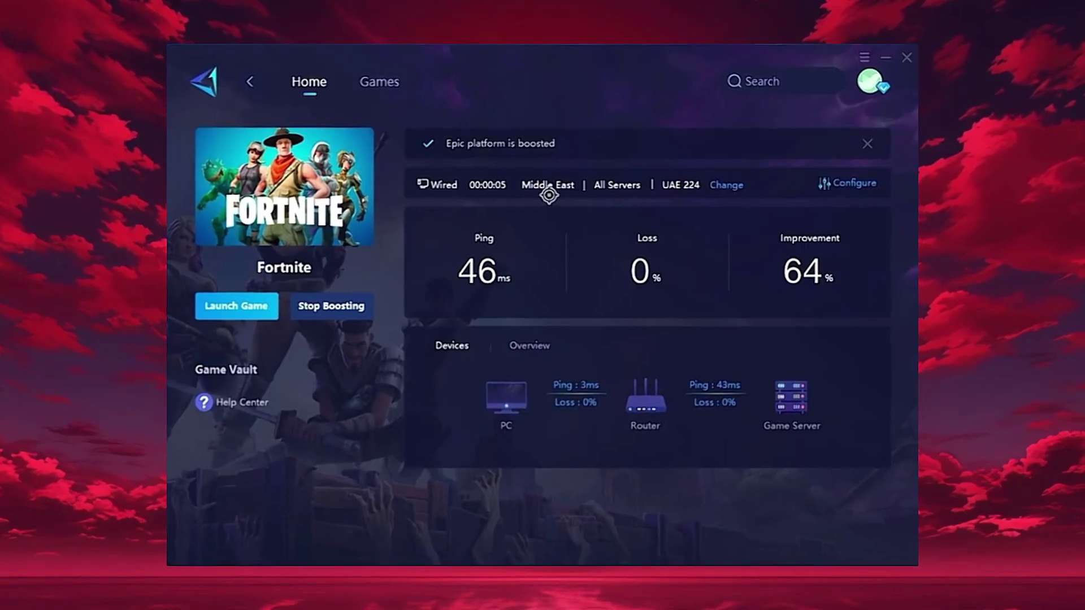
- View the Booster Settings and the region and node selection for Fortnite, closing both without changes
{"action": "left_click", "coordinate": [841, 191]}
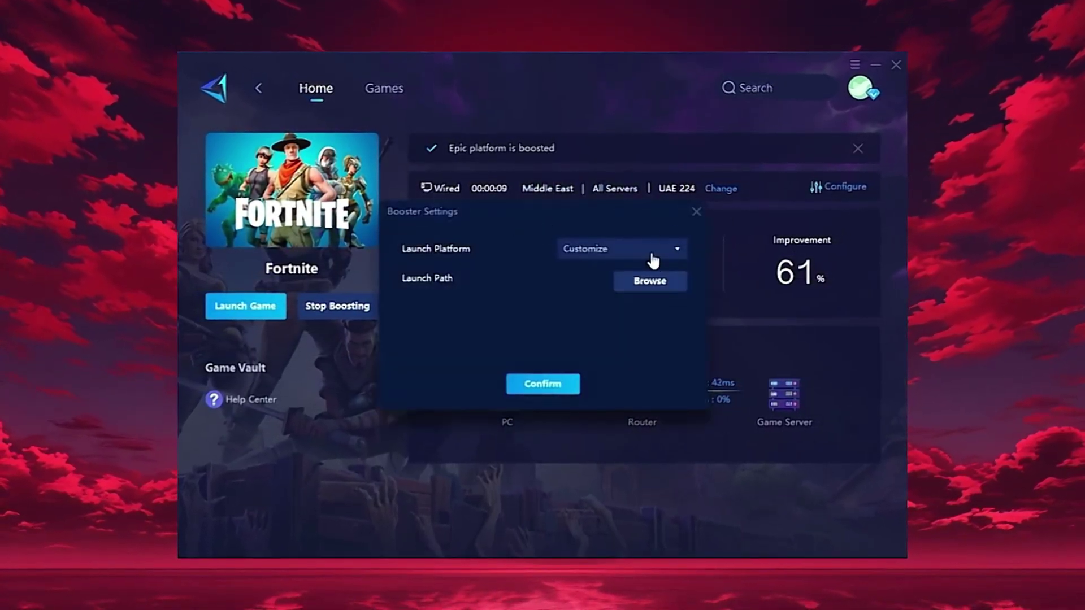
{"action": "left_click", "coordinate": [696, 213]}
{"action": "left_click", "coordinate": [721, 155]}
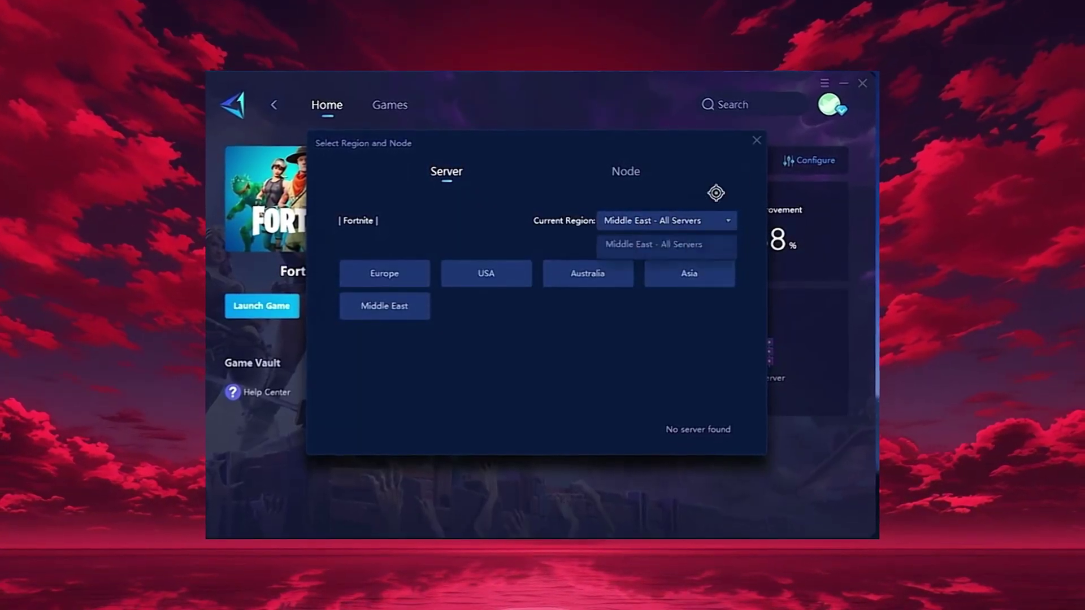
{"action": "left_click", "coordinate": [757, 142]}
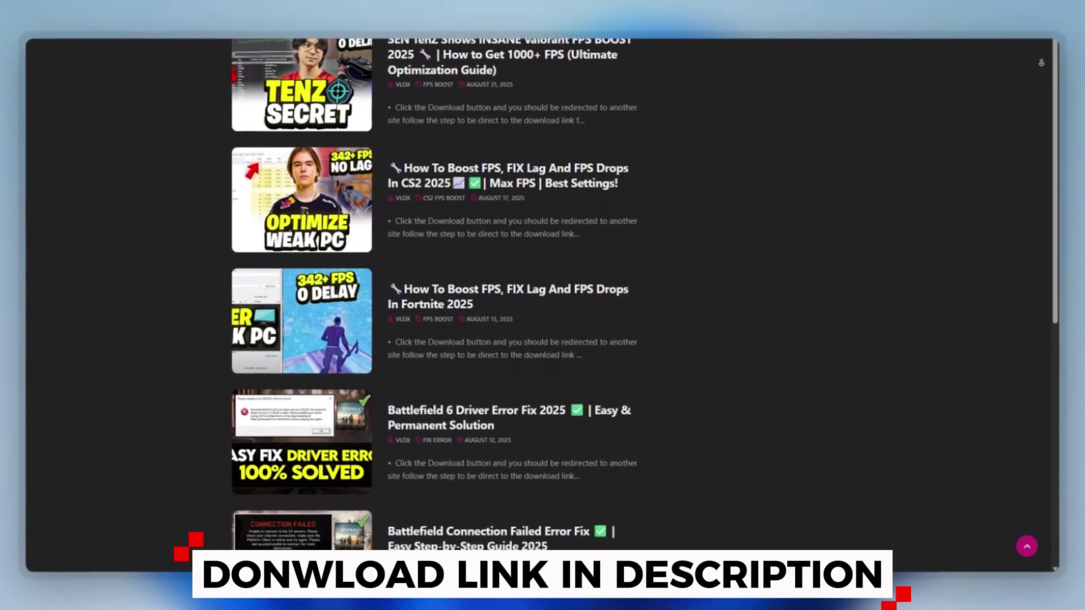
{"action": "scroll", "coordinate": [543, 305], "scroll_direction": "down", "scroll_amount": 1}
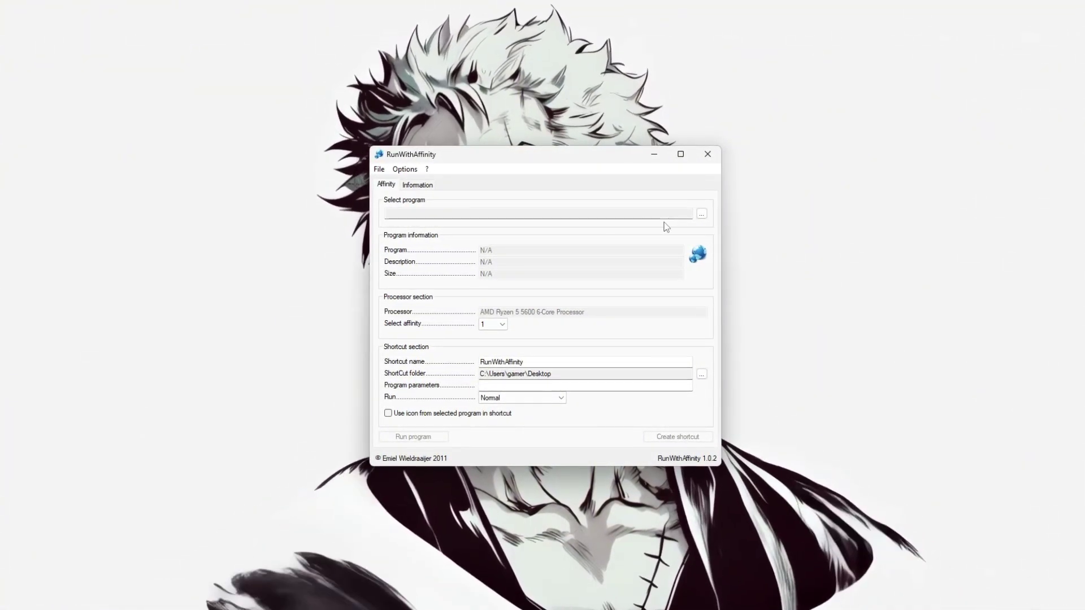
- In RunWithAffinity, start choosing the program and browse to the steam\steamapps\common folder on the D: drive
{"action": "left_click", "coordinate": [702, 213]}
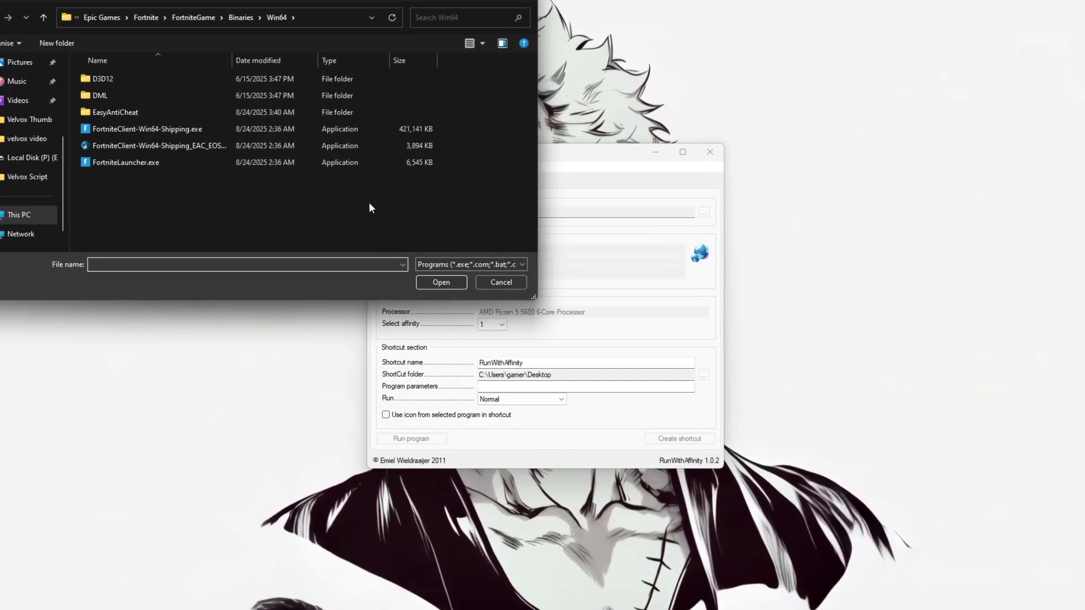
{"action": "left_click", "coordinate": [7, 220]}
{"action": "double_click", "coordinate": [295, 93]}
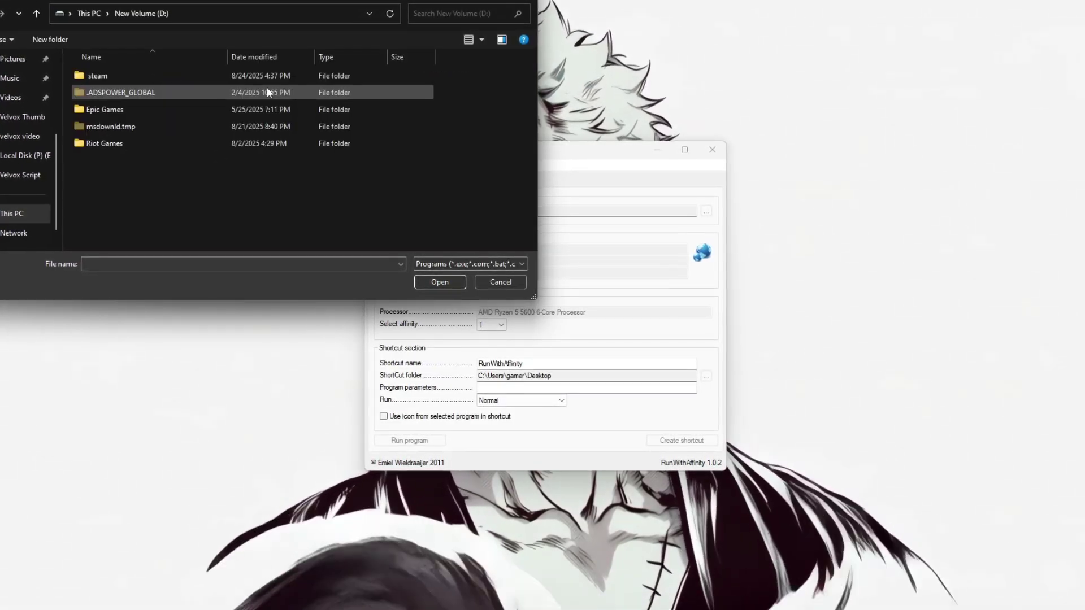
{"action": "double_click", "coordinate": [117, 77]}
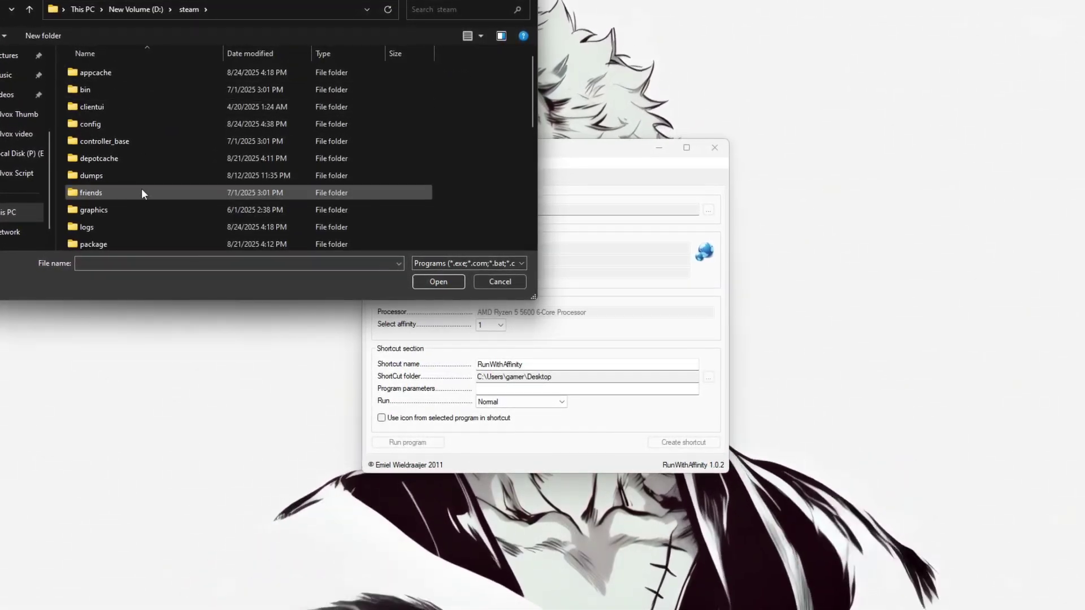
{"action": "scroll", "coordinate": [130, 201], "scroll_direction": "down", "scroll_amount": 2}
{"action": "double_click", "coordinate": [107, 224]}
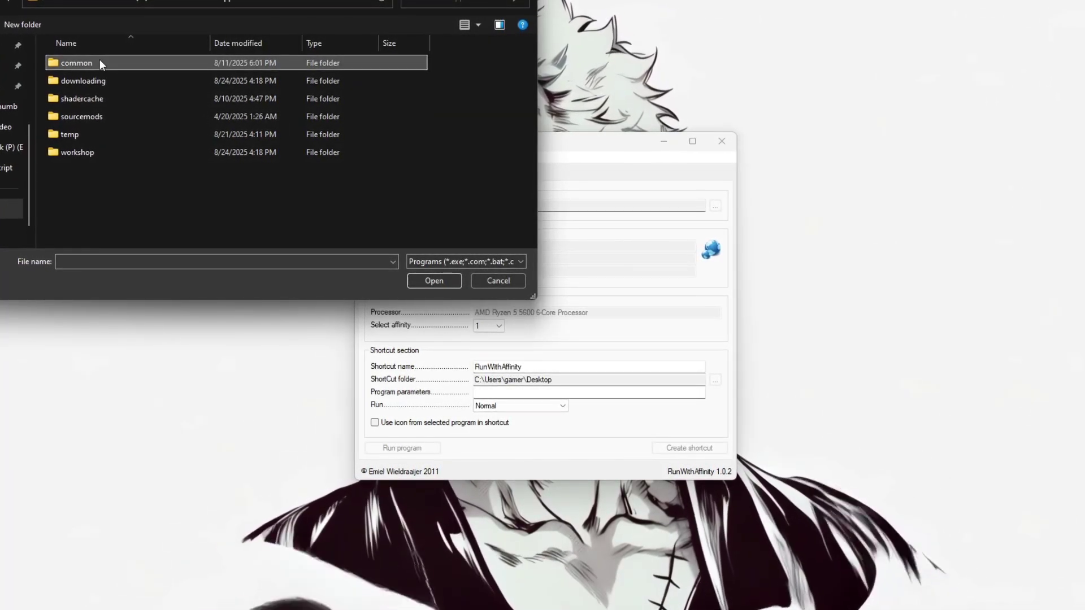
{"action": "double_click", "coordinate": [100, 63]}
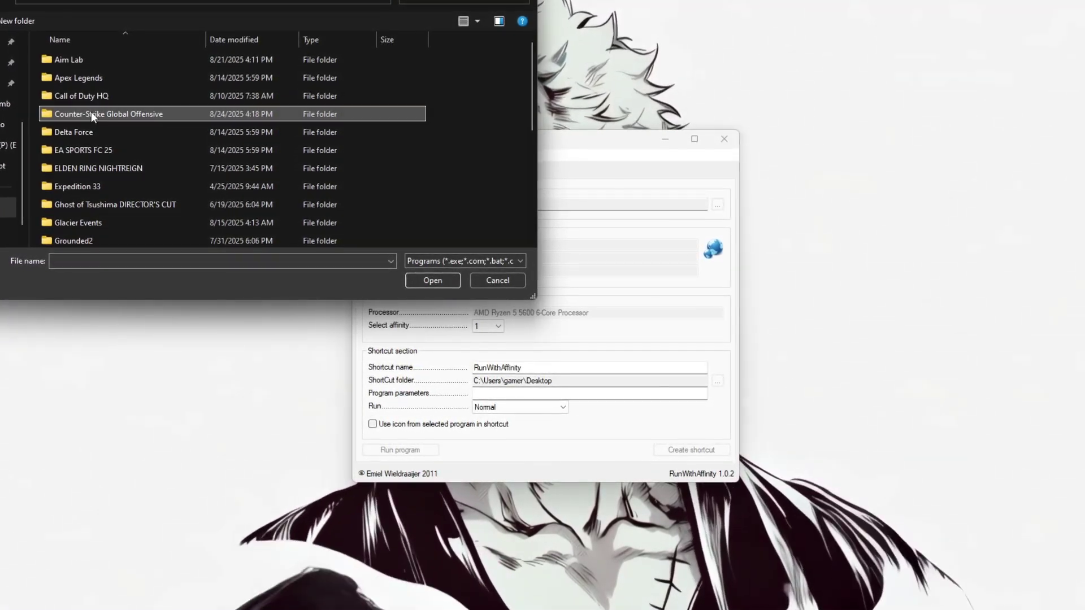
- Load cs2.exe from Counter-Strike Global Offensive\game\bin\win64 as the program to run
{"action": "double_click", "coordinate": [92, 113]}
{"action": "double_click", "coordinate": [89, 57]}
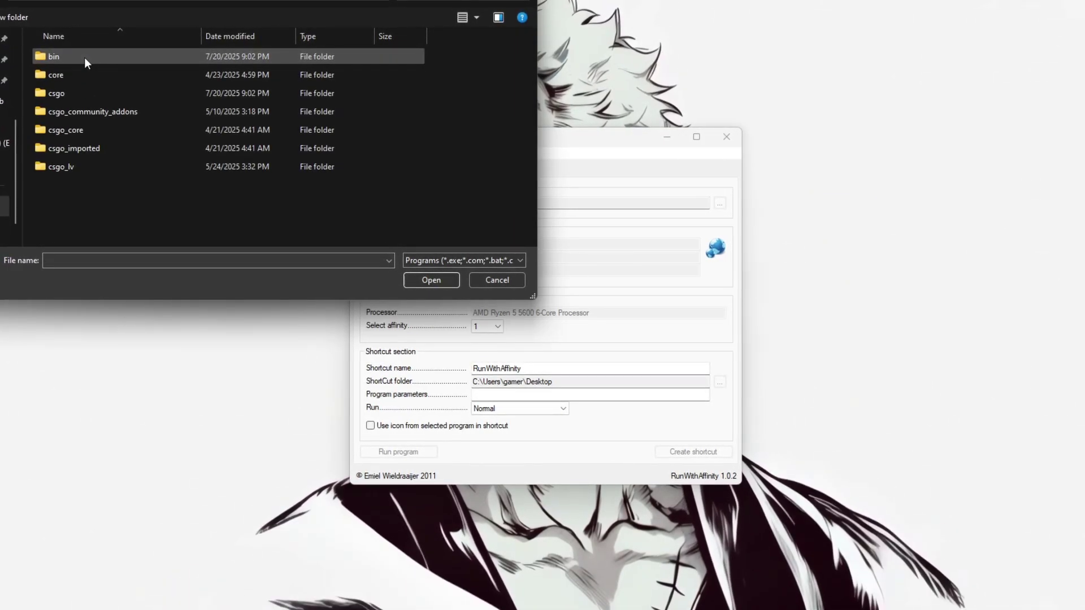
{"action": "double_click", "coordinate": [84, 57]}
{"action": "double_click", "coordinate": [80, 55]}
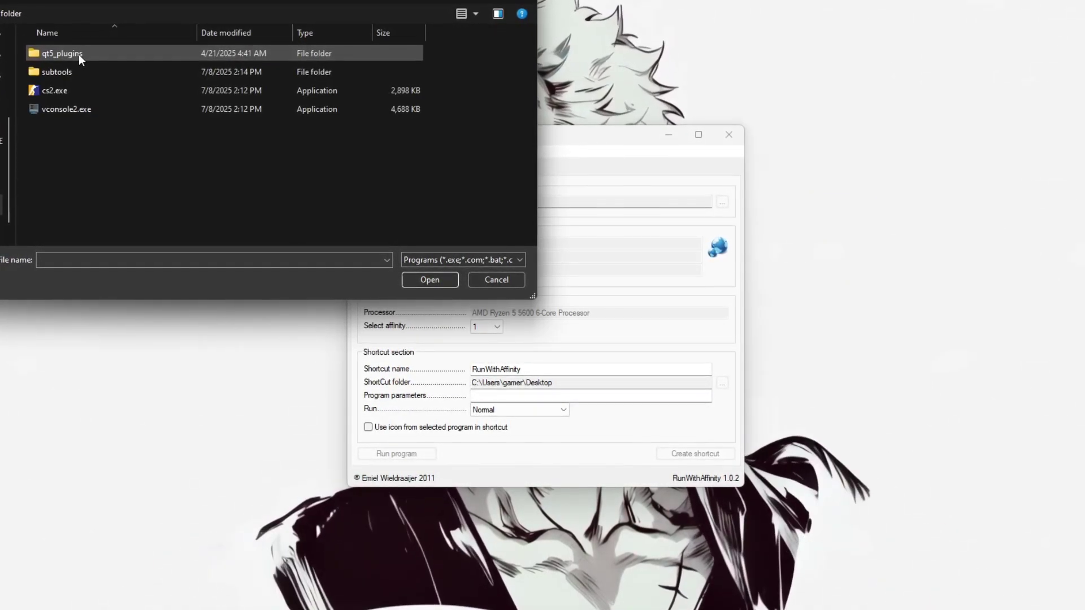
{"action": "left_click", "coordinate": [62, 89]}
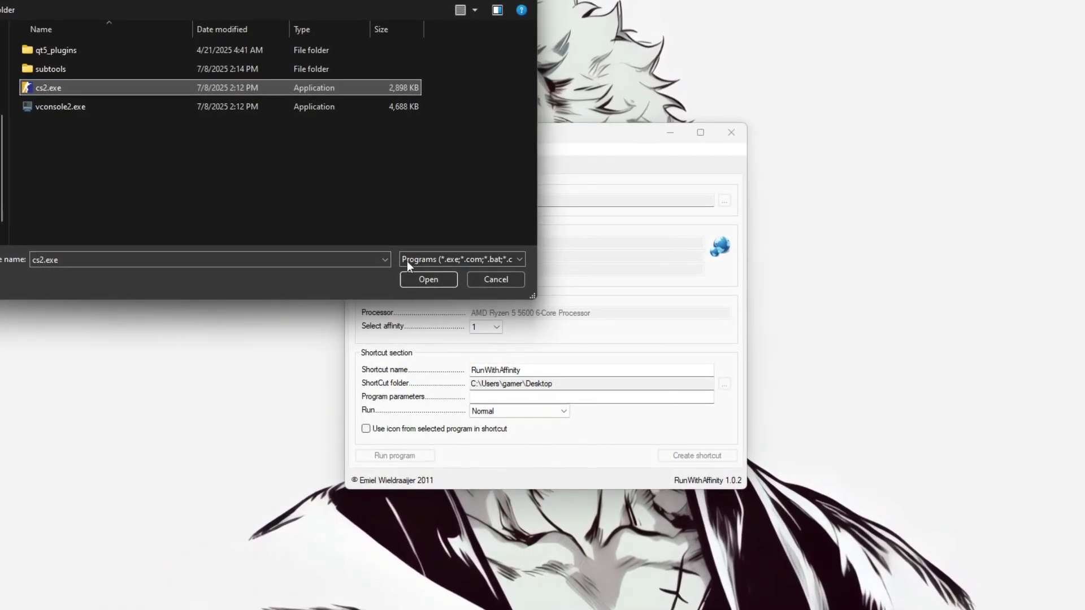
{"action": "left_click", "coordinate": [417, 274]}
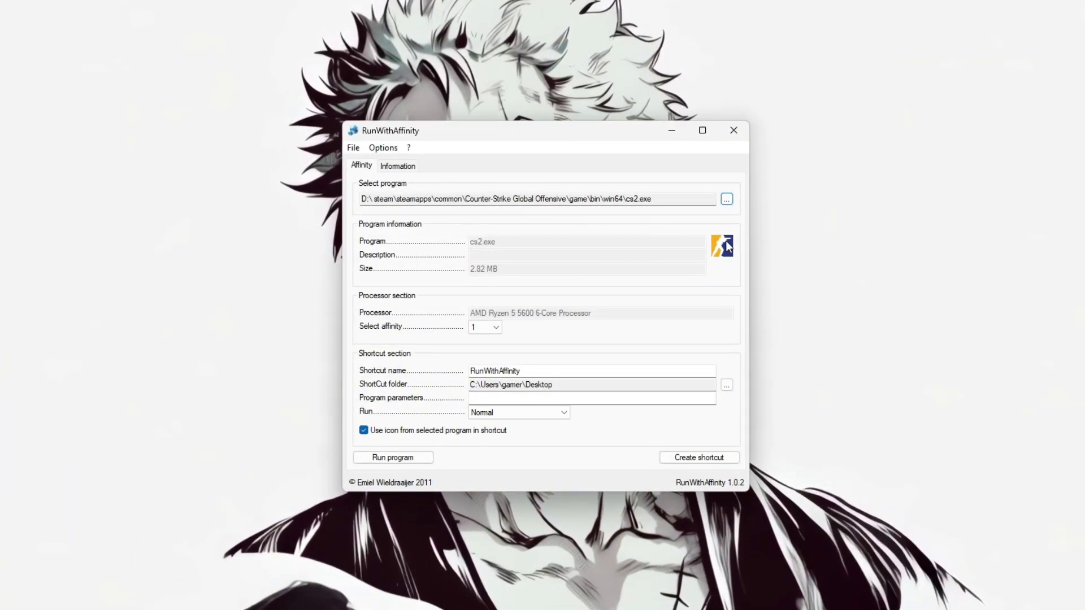
- Set the processor affinity for cs2.exe to 12 and the shortcut's run mode to Minimized
{"action": "left_click", "coordinate": [486, 329]}
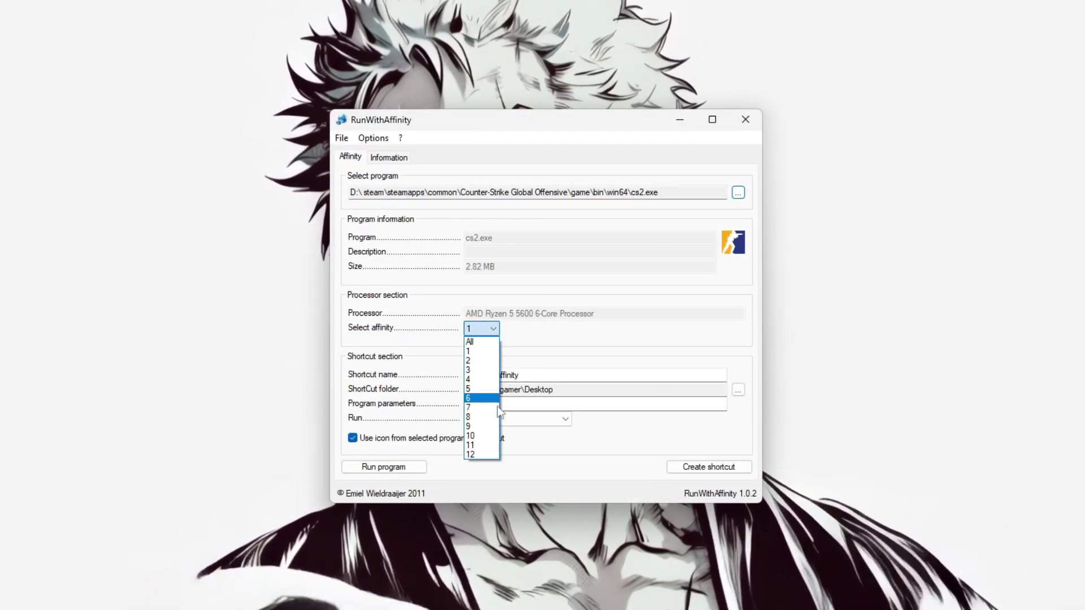
{"action": "left_click", "coordinate": [475, 457]}
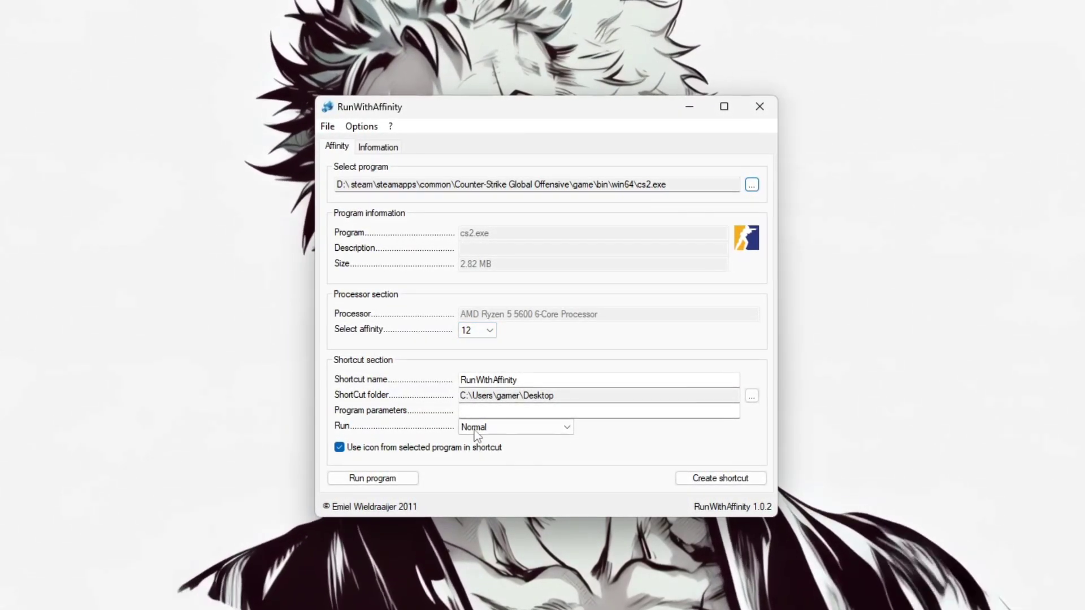
{"action": "left_click", "coordinate": [489, 428]}
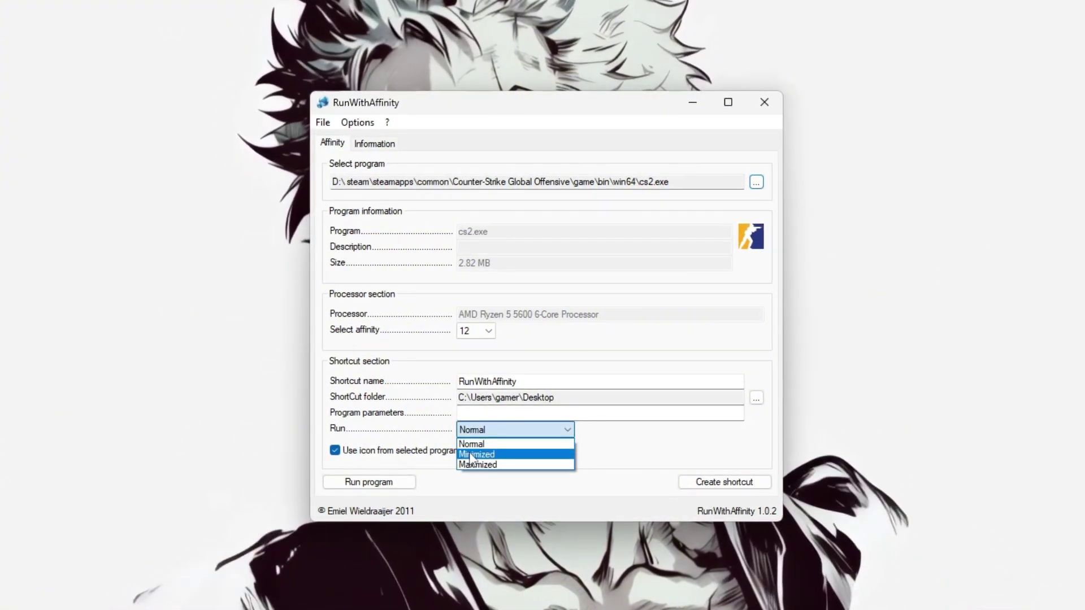
{"action": "left_click", "coordinate": [474, 455]}
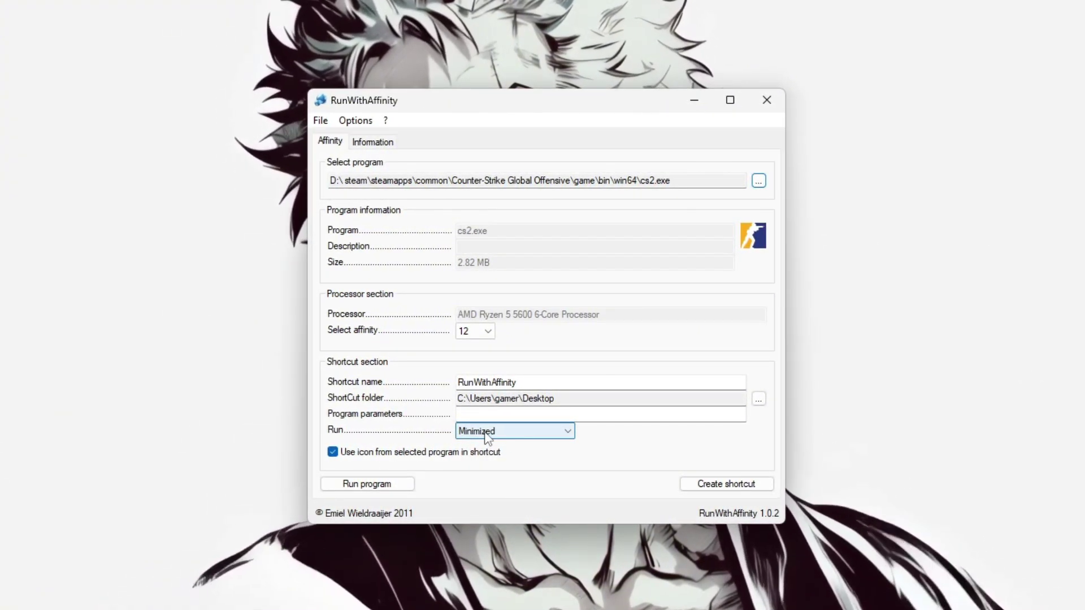
- Run cs2.exe with the chosen affinity settings and create its shortcut in the Desktop folder
{"action": "left_click", "coordinate": [368, 487]}
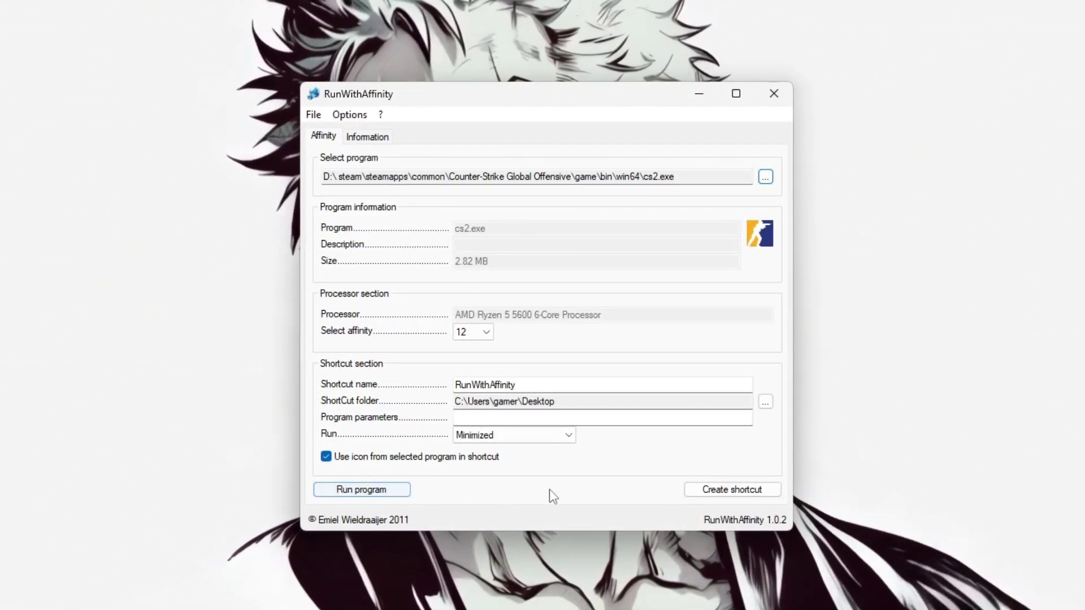
{"action": "left_click", "coordinate": [751, 493]}
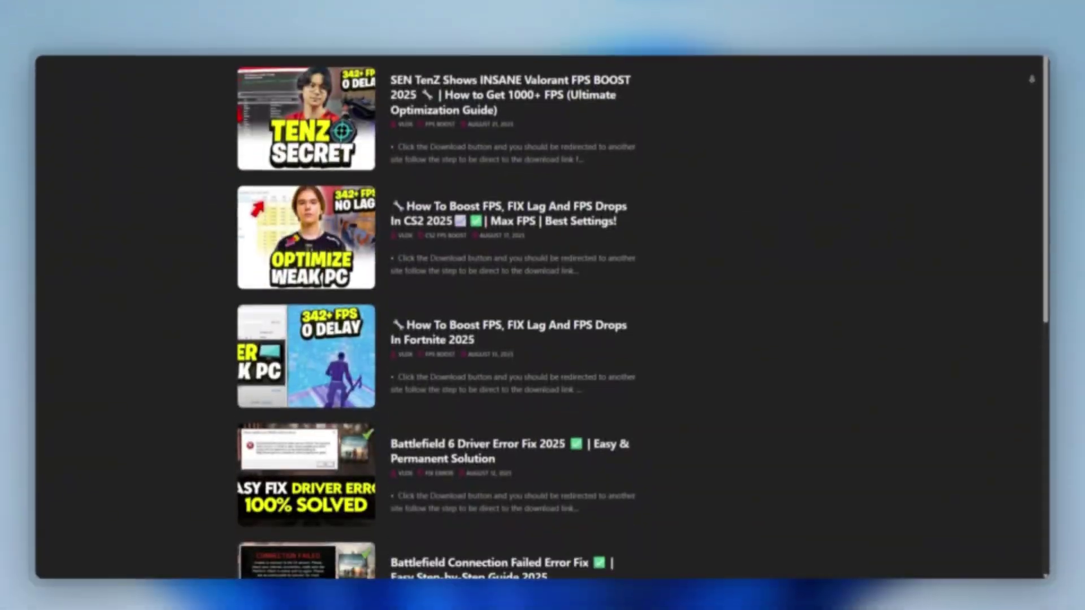
{"action": "scroll", "coordinate": [543, 305], "scroll_direction": "down", "scroll_amount": 2}
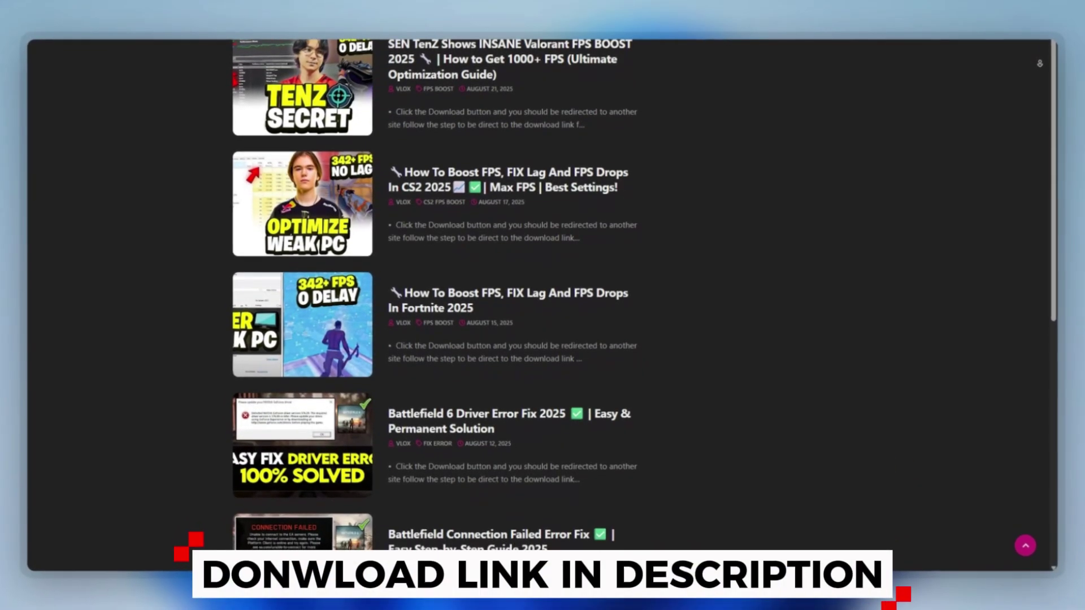
{"action": "scroll", "coordinate": [543, 305], "scroll_direction": "down", "scroll_amount": 1}
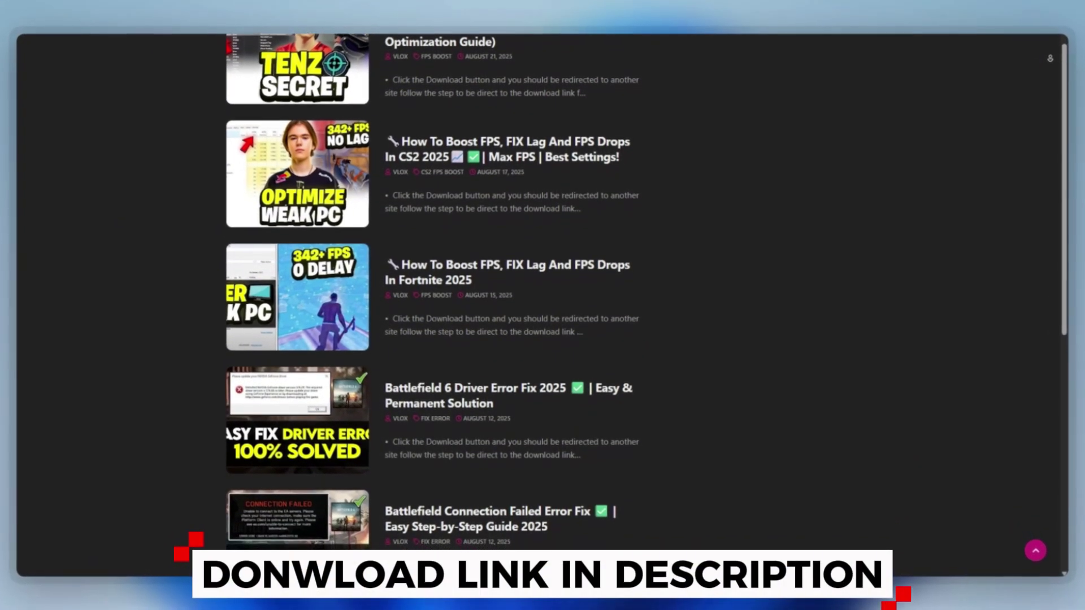
{"action": "scroll", "coordinate": [542, 305], "scroll_direction": "down", "scroll_amount": 1}
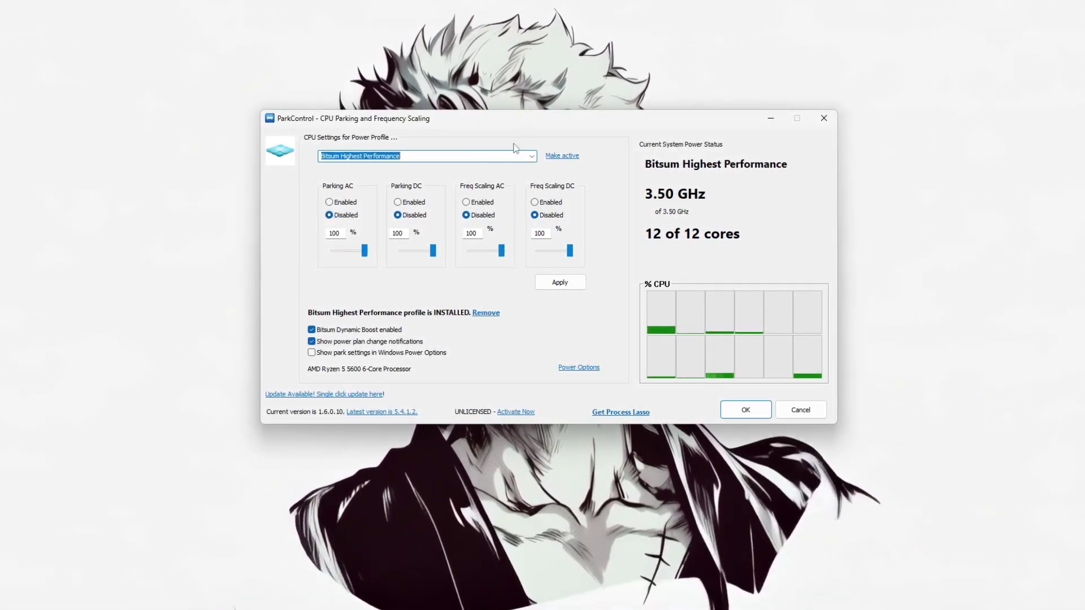
- In ParkControl, select the Bitsum Highest Performance power profile, make it active and apply its CPU parking and frequency scaling settings
{"action": "left_click", "coordinate": [532, 158]}
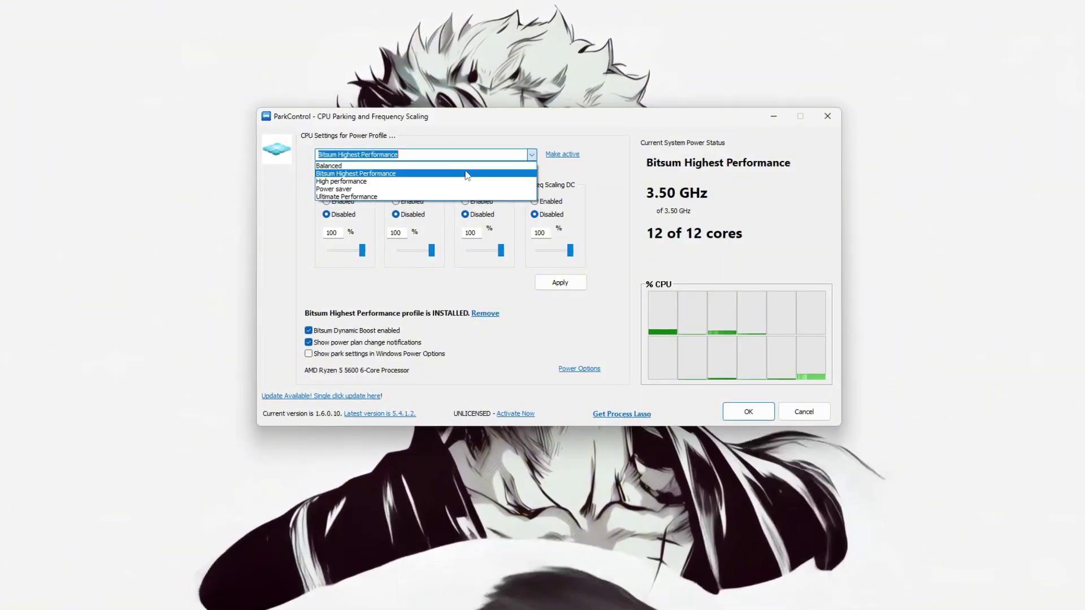
{"action": "left_click", "coordinate": [365, 174]}
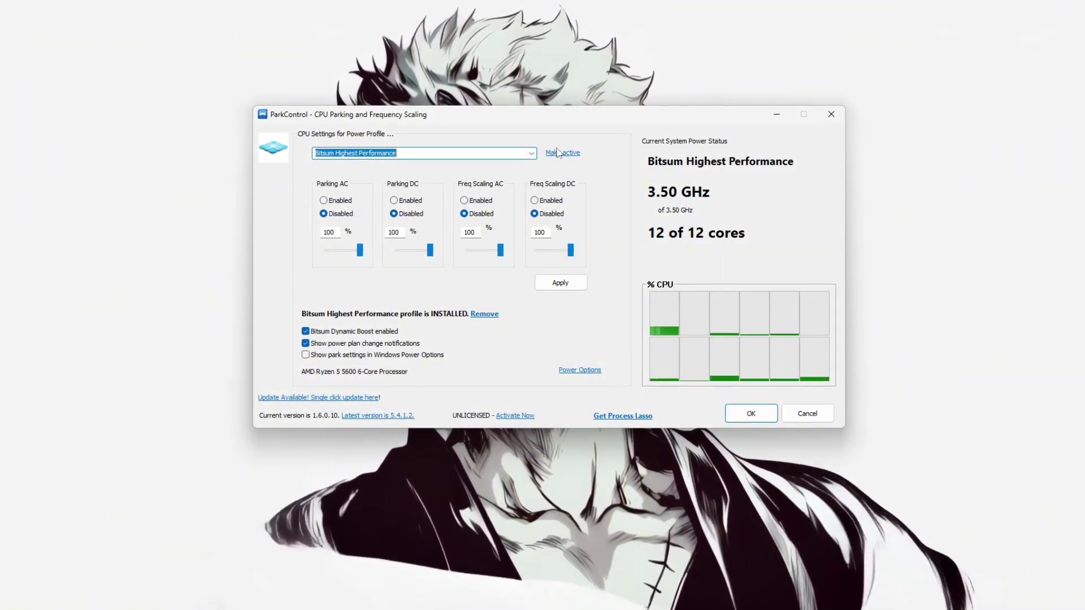
{"action": "left_click", "coordinate": [560, 154]}
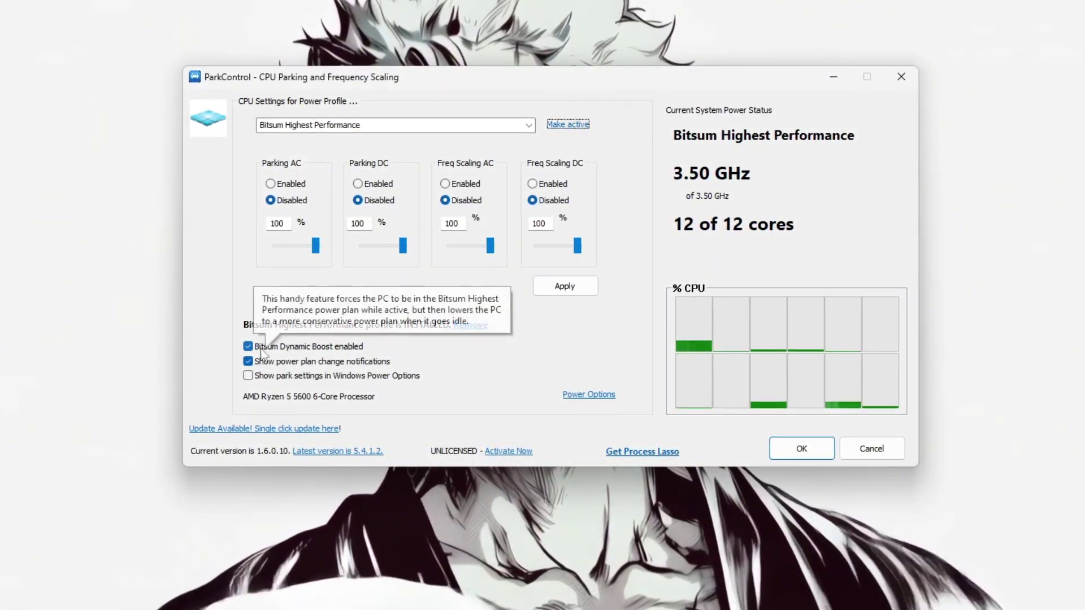
{"action": "left_click", "coordinate": [572, 290]}
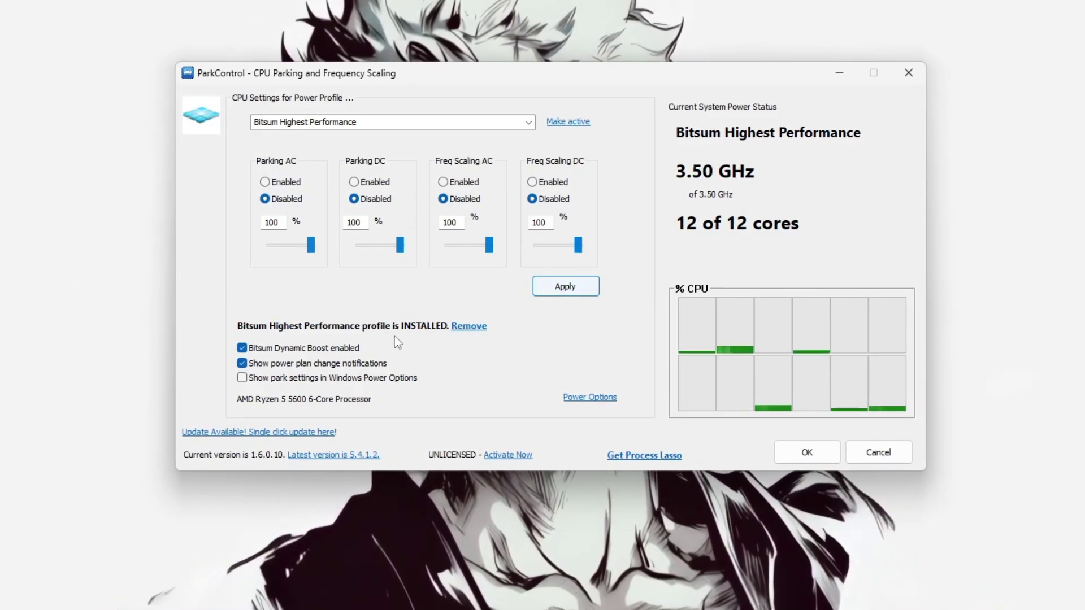
{"action": "mouse_move", "coordinate": [265, 355]}
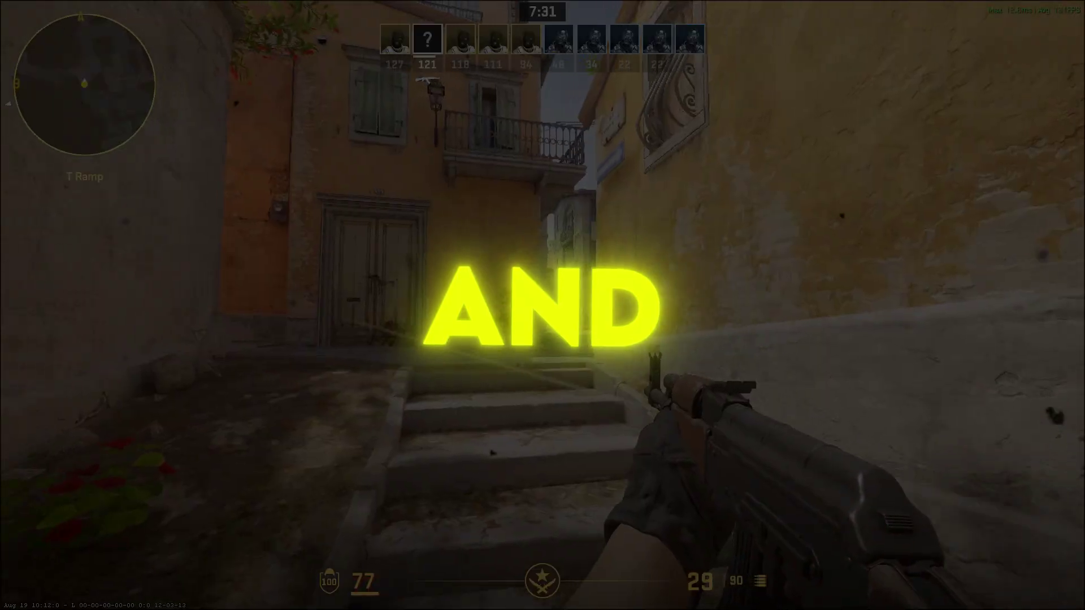
{"action": "left_click", "coordinate": [542, 305]}
{"action": "left_click", "coordinate": [542, 305]}
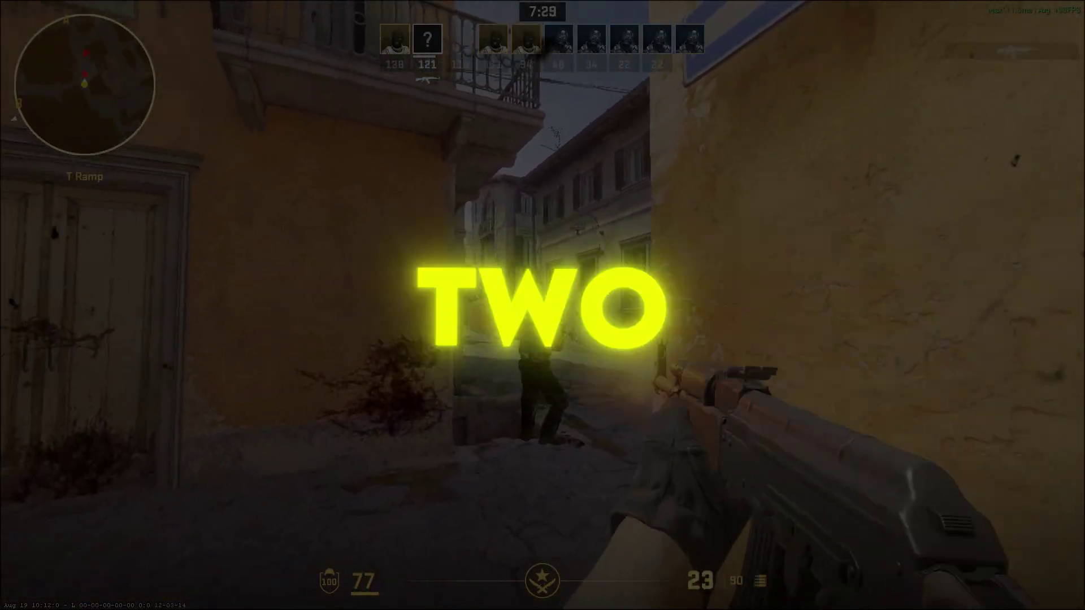
{"action": "left_click", "coordinate": [543, 305]}
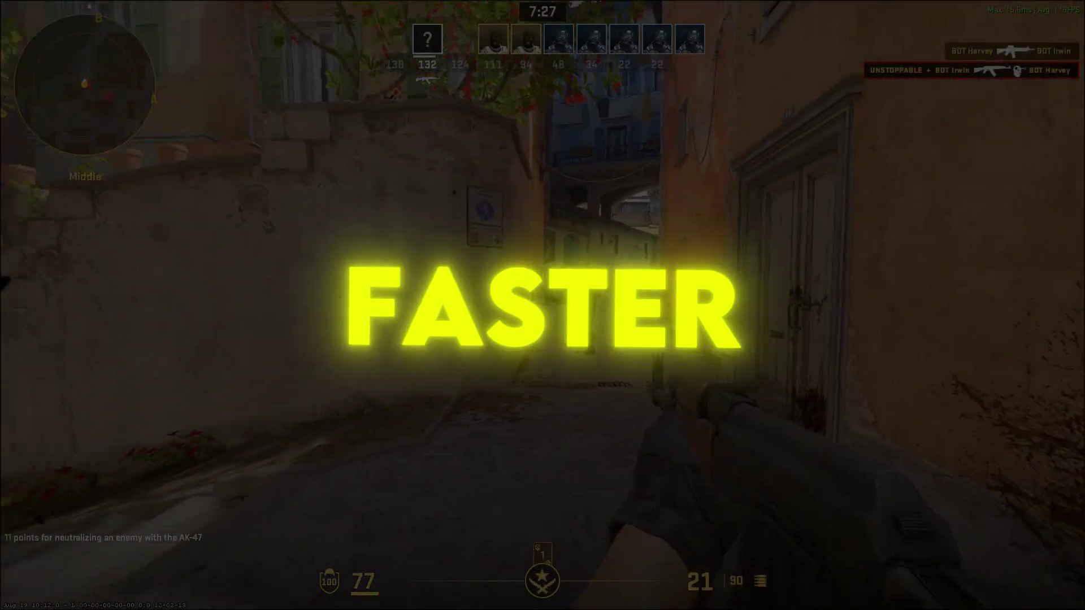
{"action": "left_click", "coordinate": [542, 305]}
{"action": "left_click", "coordinate": [543, 305]}
{"action": "left_click", "coordinate": [543, 305]}
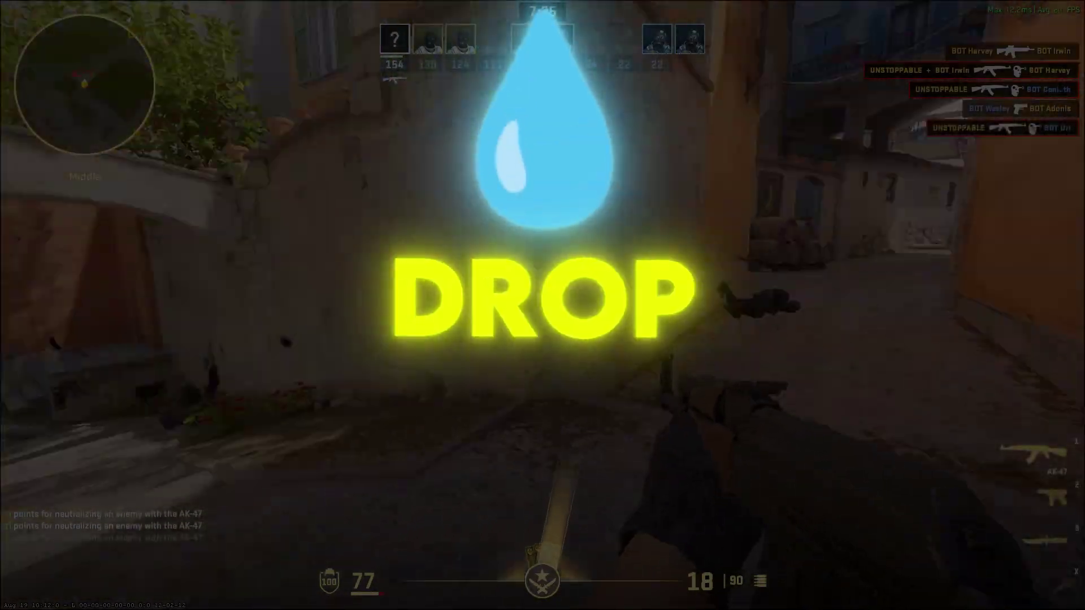
{"action": "key", "text": "w"}
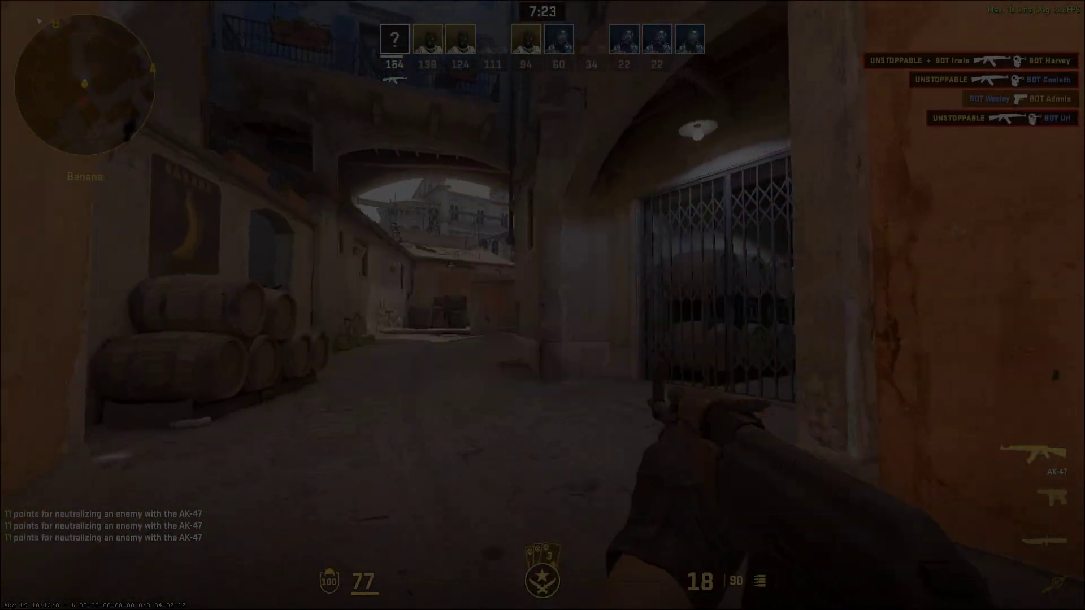